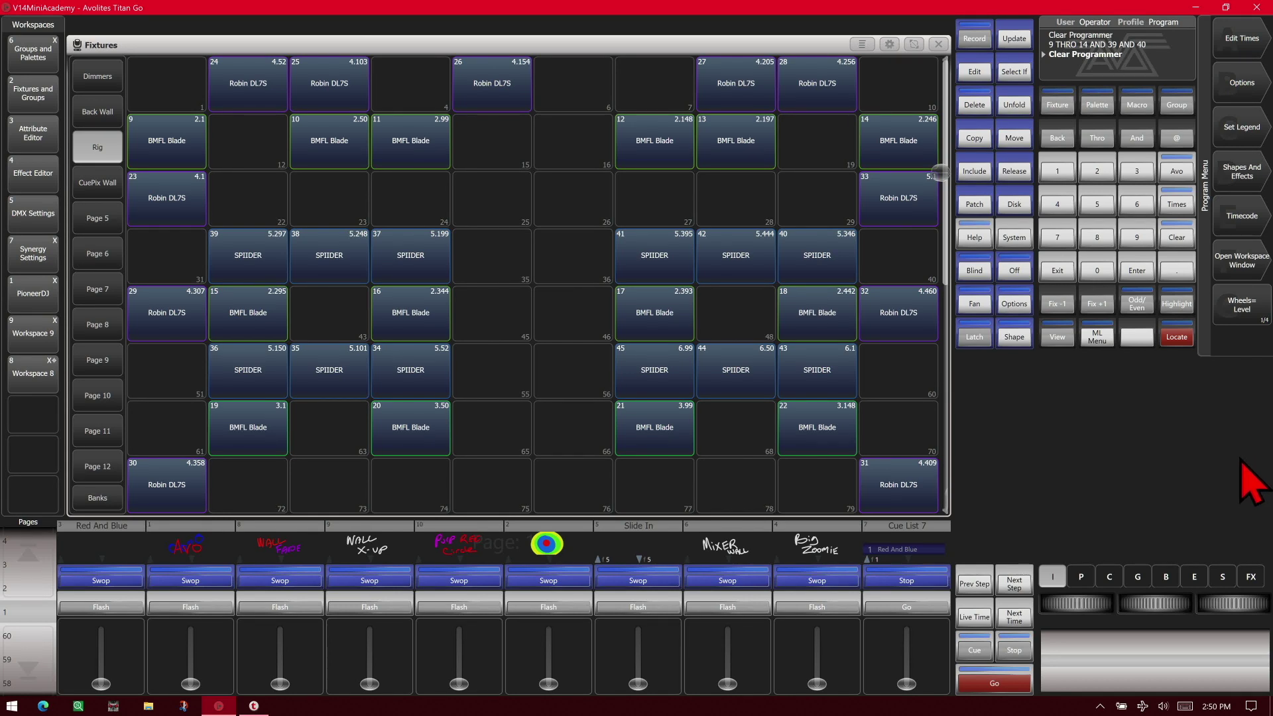
# Select fixtures 9 through 14, then clear the selection
pyautogui.click(1136, 239)
pyautogui.click(1097, 138)
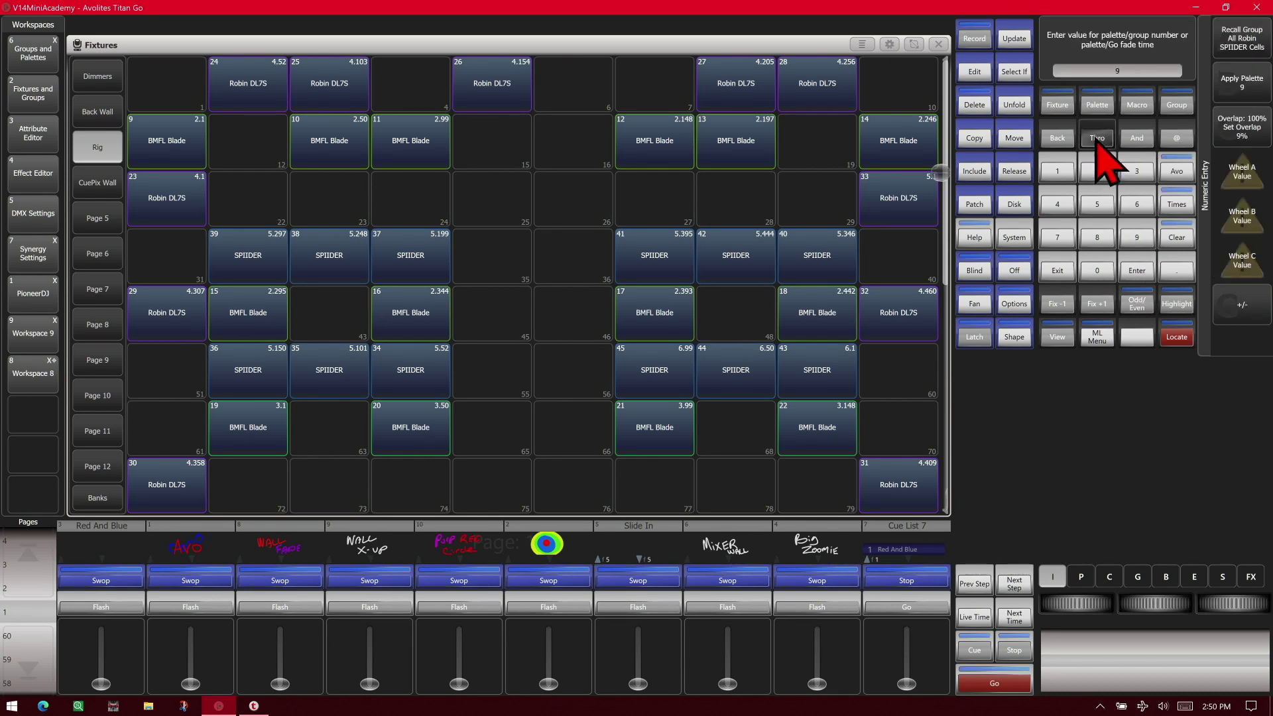
pyautogui.click(1057, 174)
pyautogui.click(1057, 206)
pyautogui.click(1137, 272)
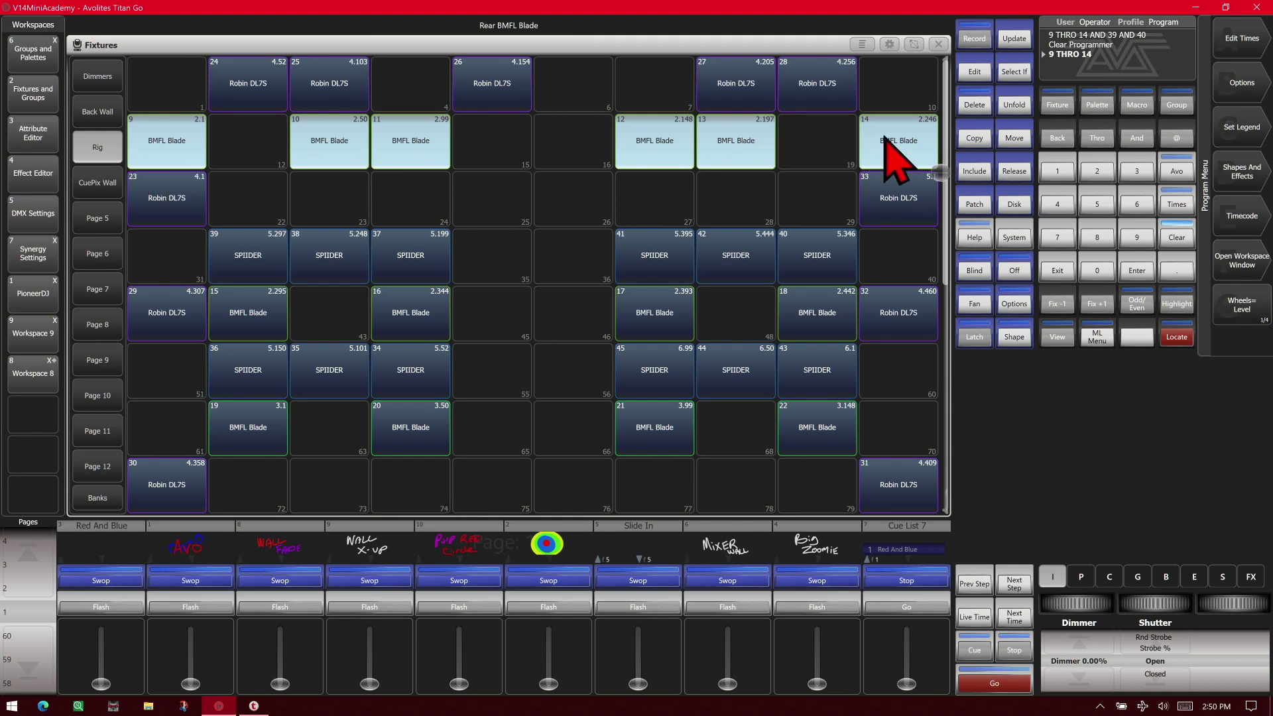
pyautogui.click(1185, 239)
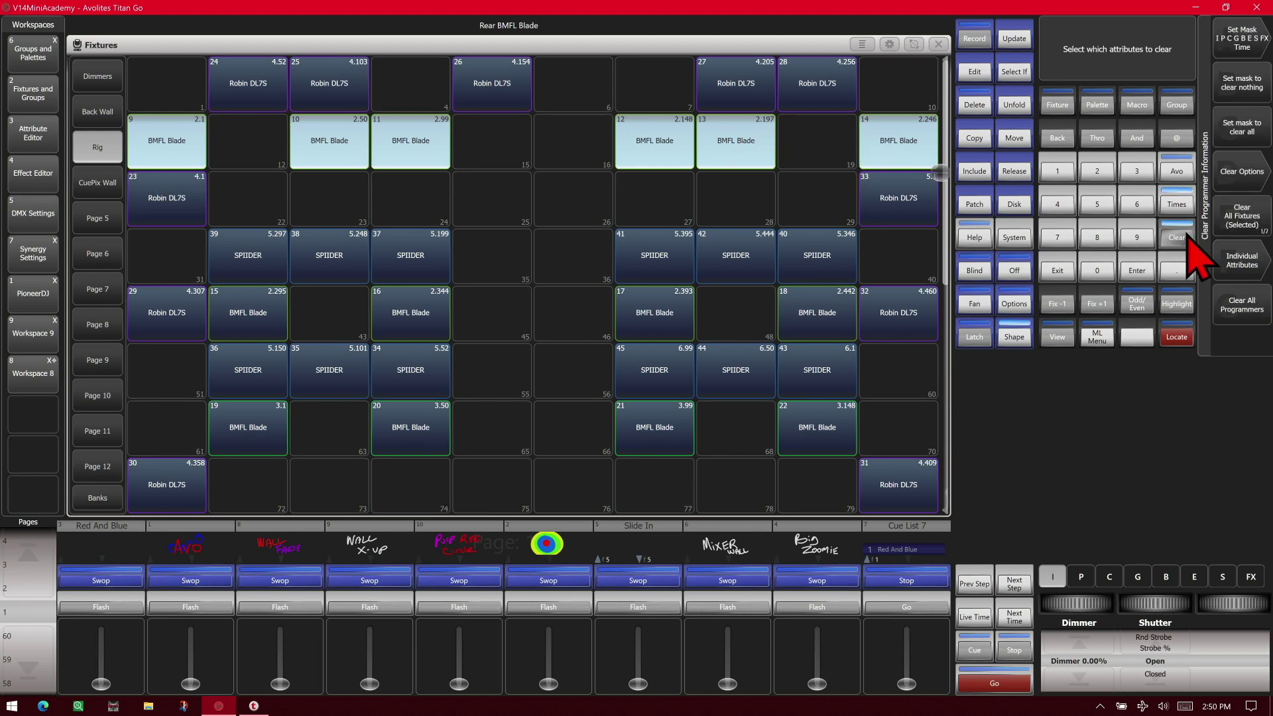
pyautogui.click(1187, 239)
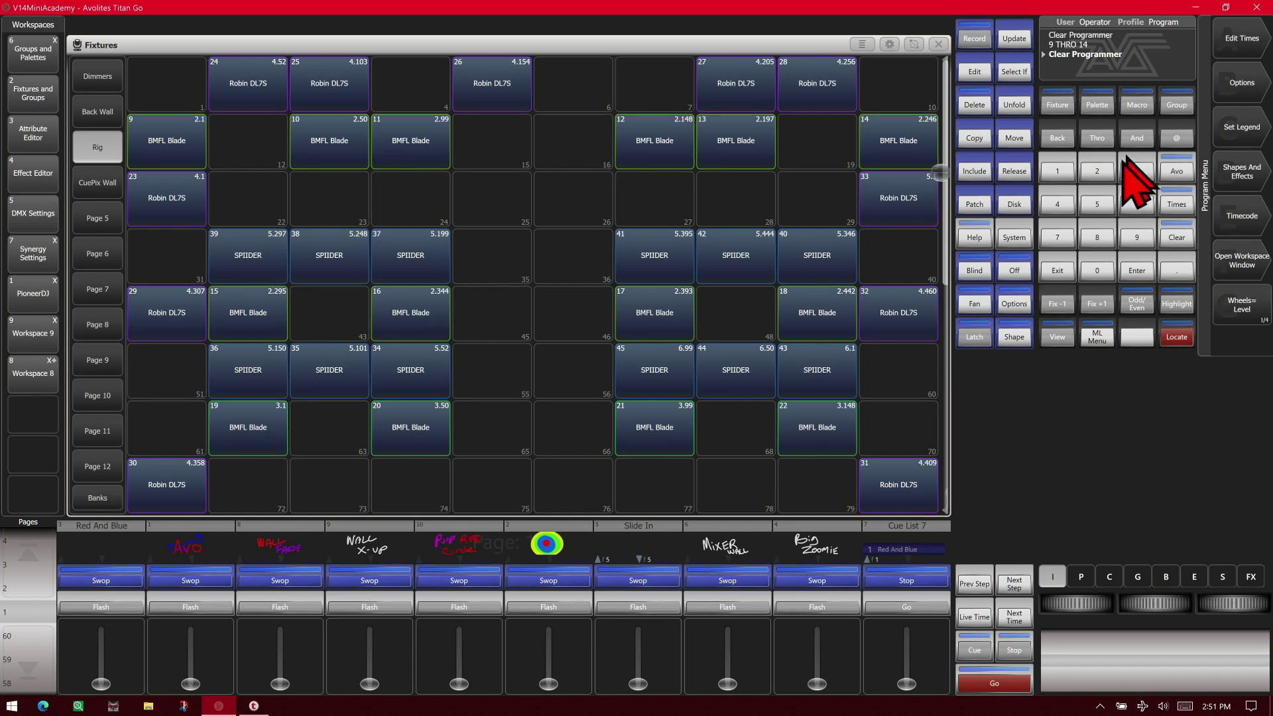
# Select the SPIIDER fixtures 35, 38, 42 and 44 together, then clear them
pyautogui.click(1136, 174)
pyautogui.click(1098, 237)
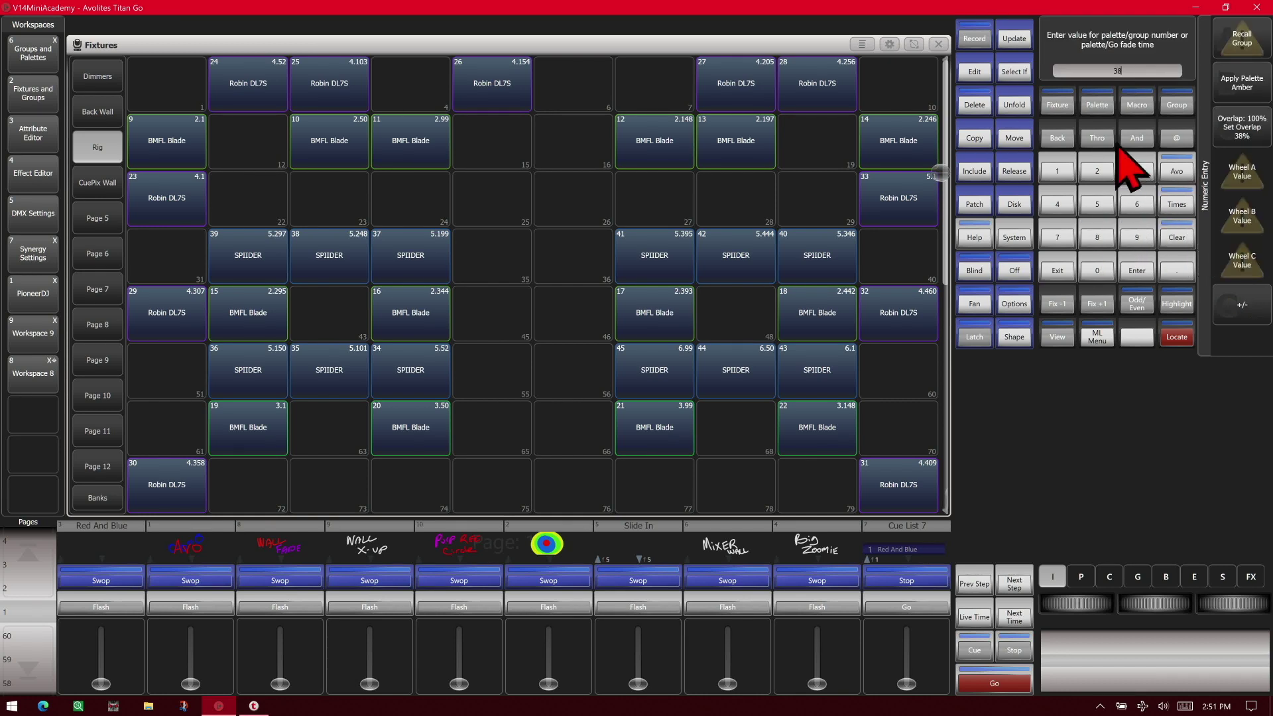
pyautogui.click(1136, 138)
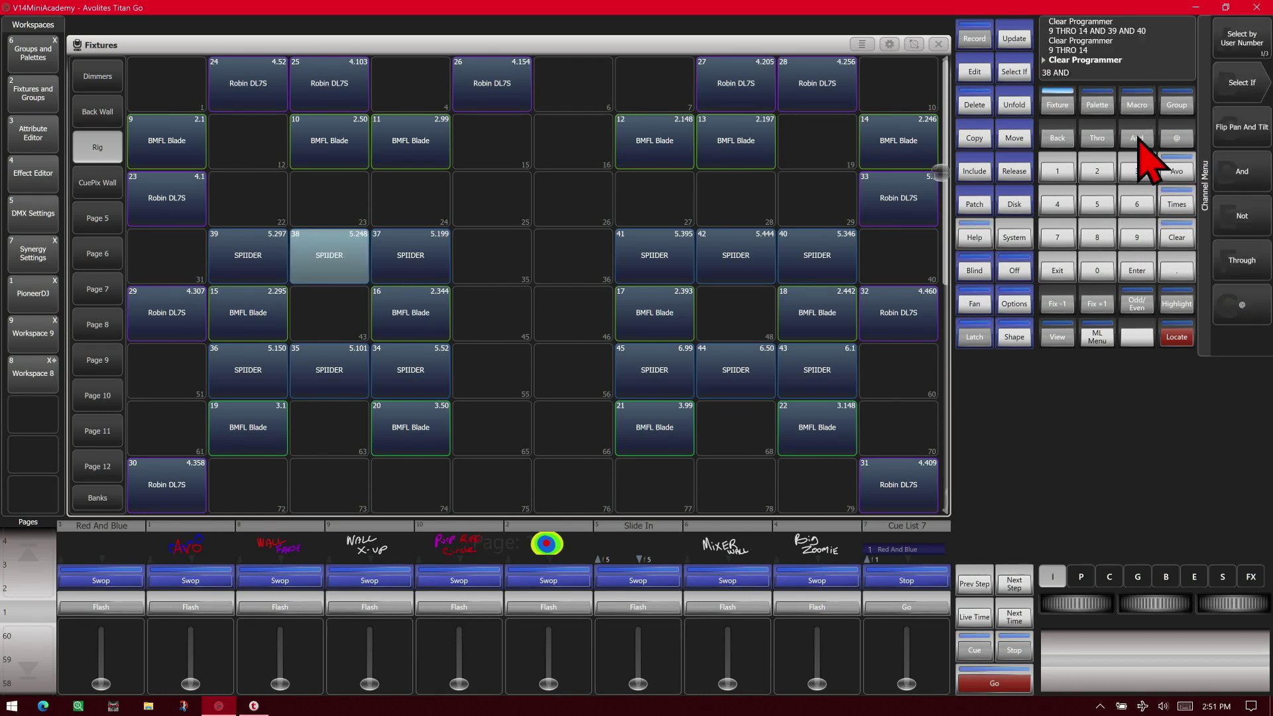
pyautogui.click(1067, 209)
pyautogui.click(1097, 172)
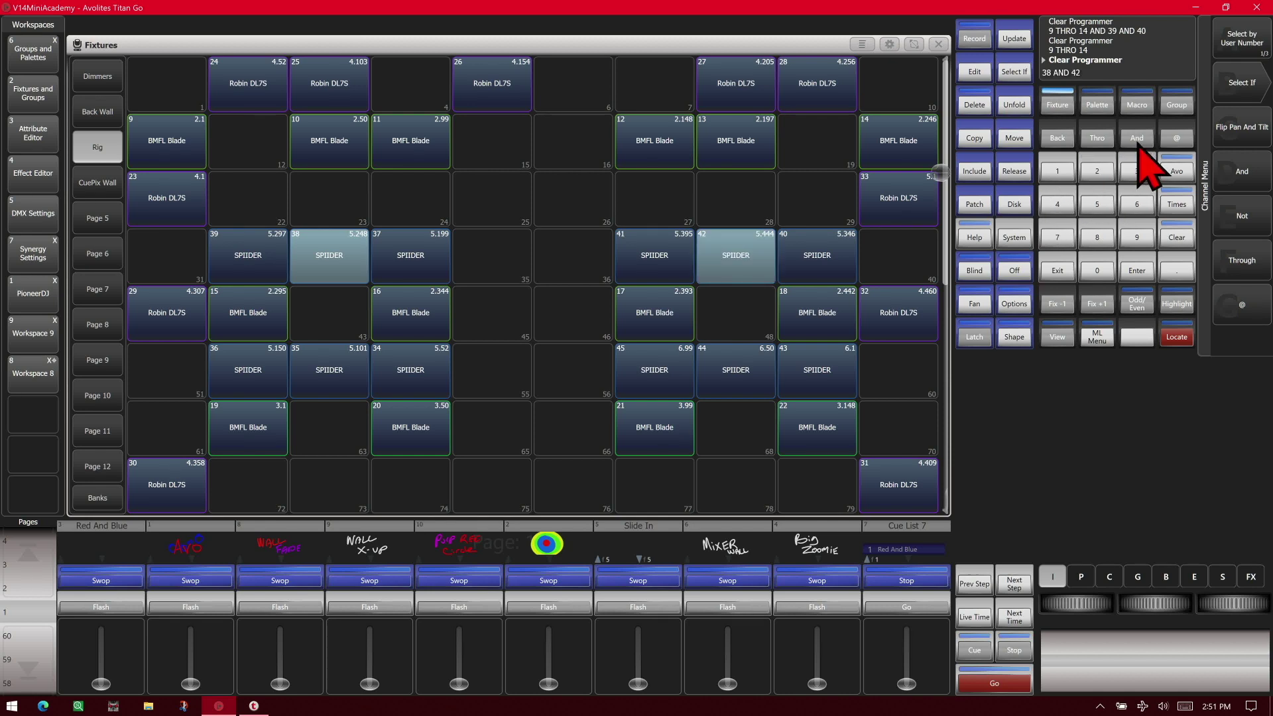
pyautogui.click(1136, 139)
pyautogui.click(1136, 171)
pyautogui.click(1097, 204)
pyautogui.click(1137, 139)
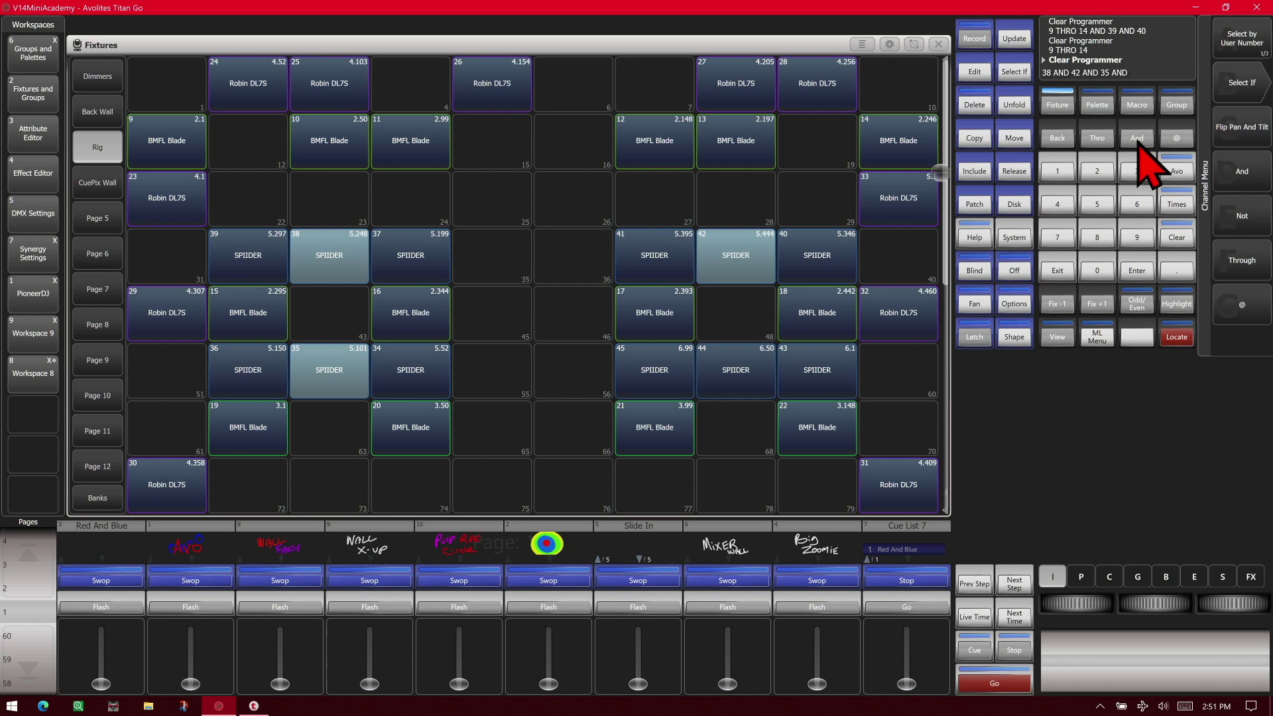
pyautogui.click(1060, 206)
pyautogui.click(1059, 206)
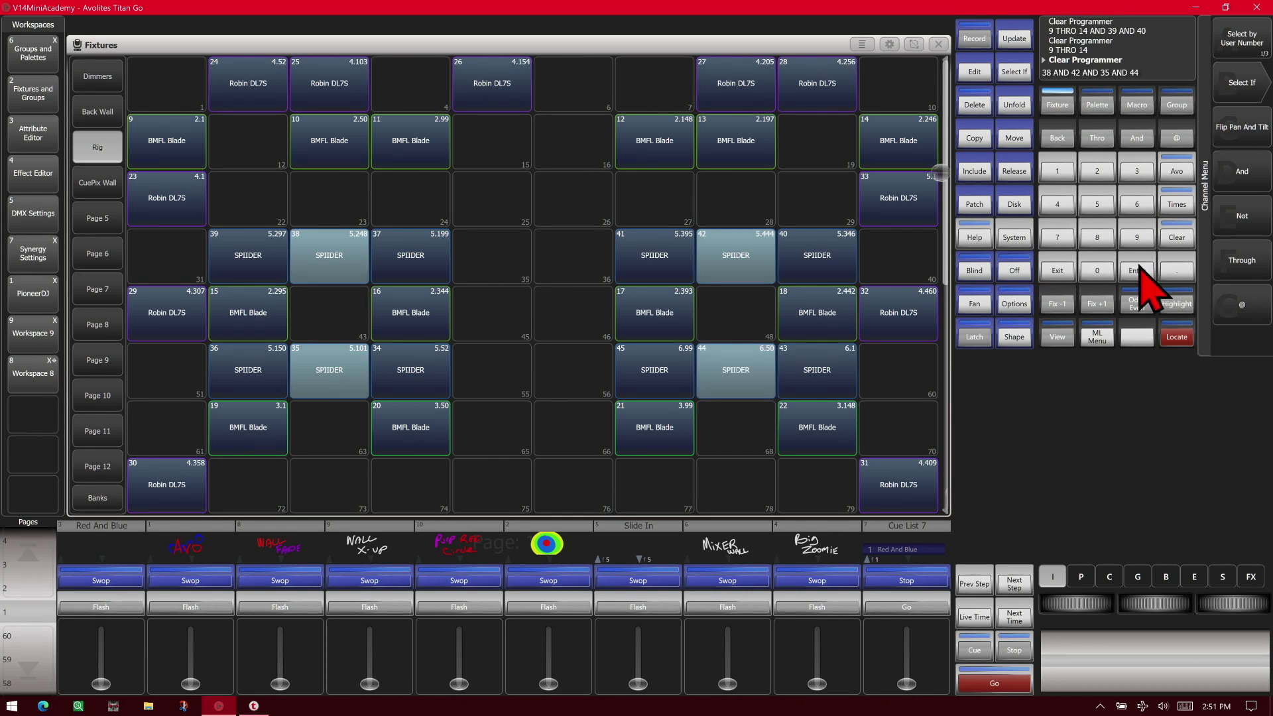
pyautogui.click(1136, 269)
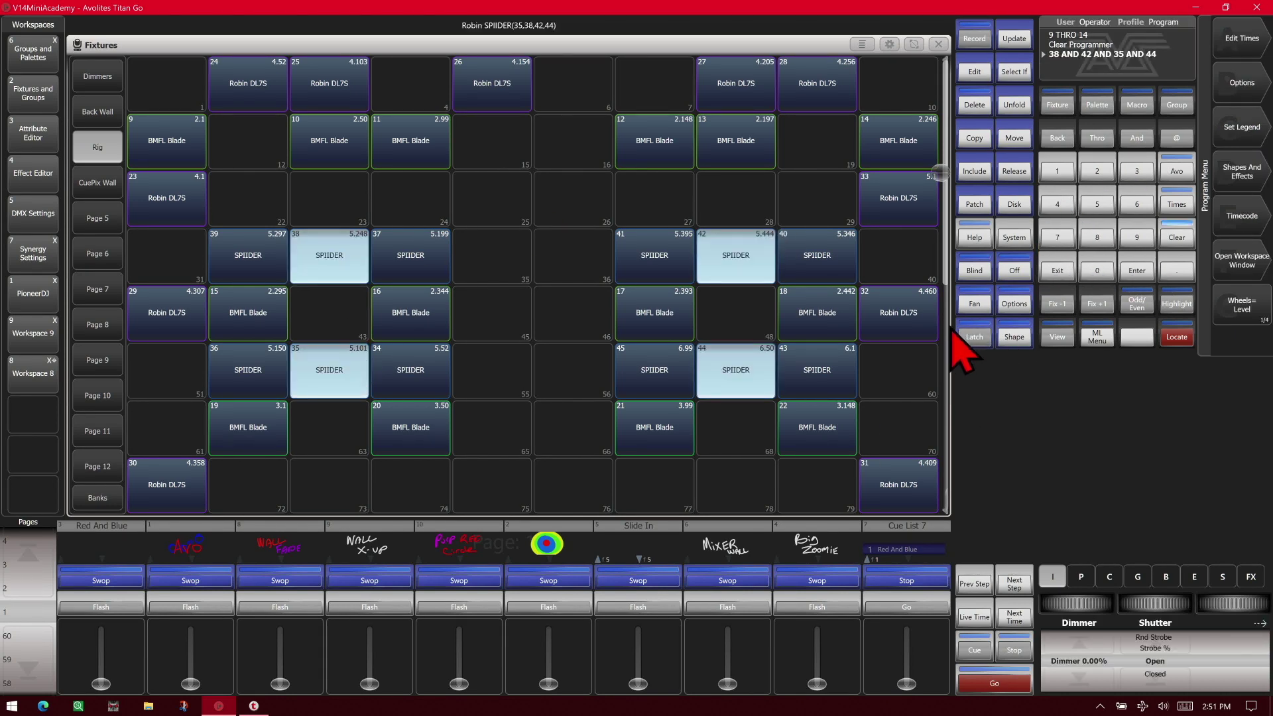
pyautogui.click(1182, 237)
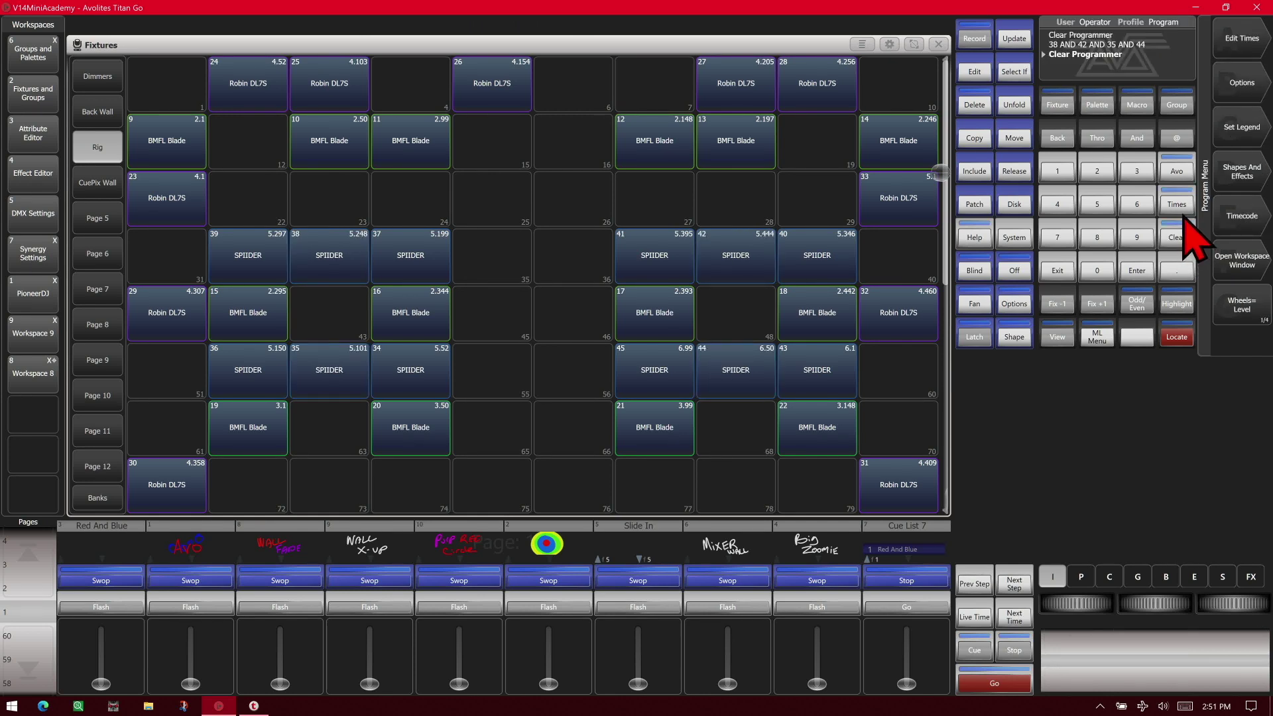
# Set fixtures 24 through 28 to 50% dimmer
pyautogui.click(1094, 173)
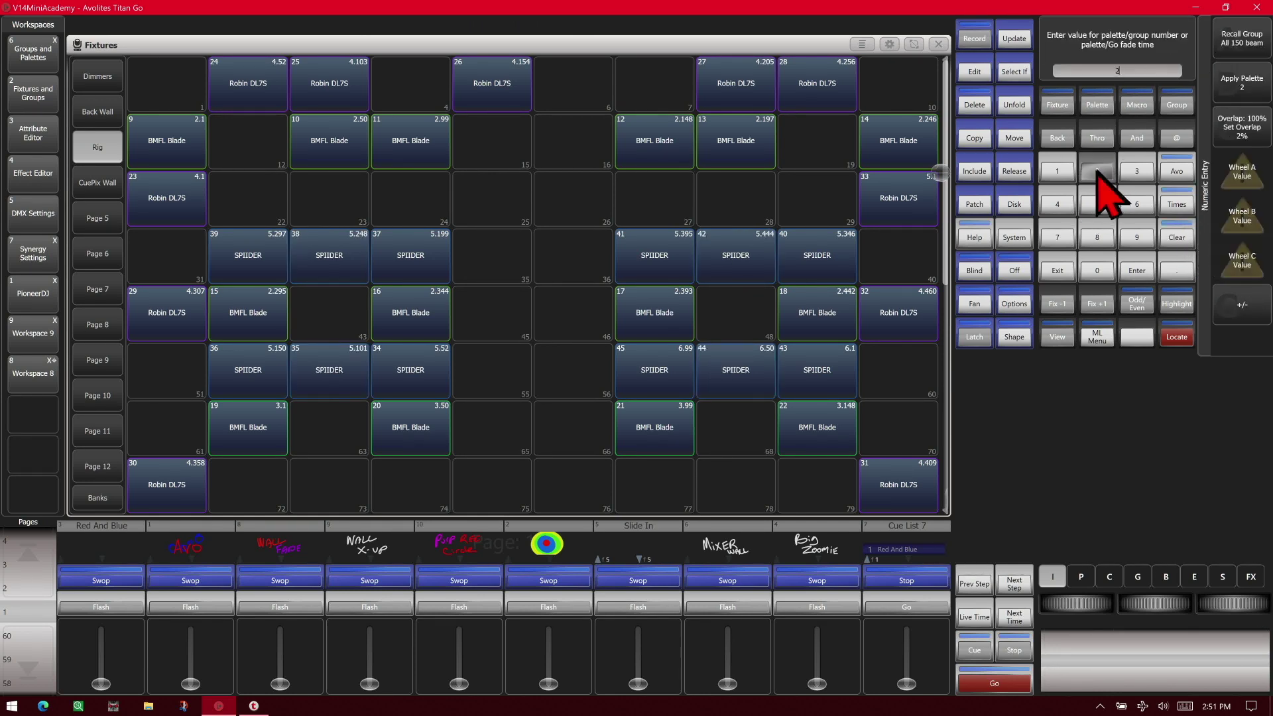
pyautogui.click(1061, 206)
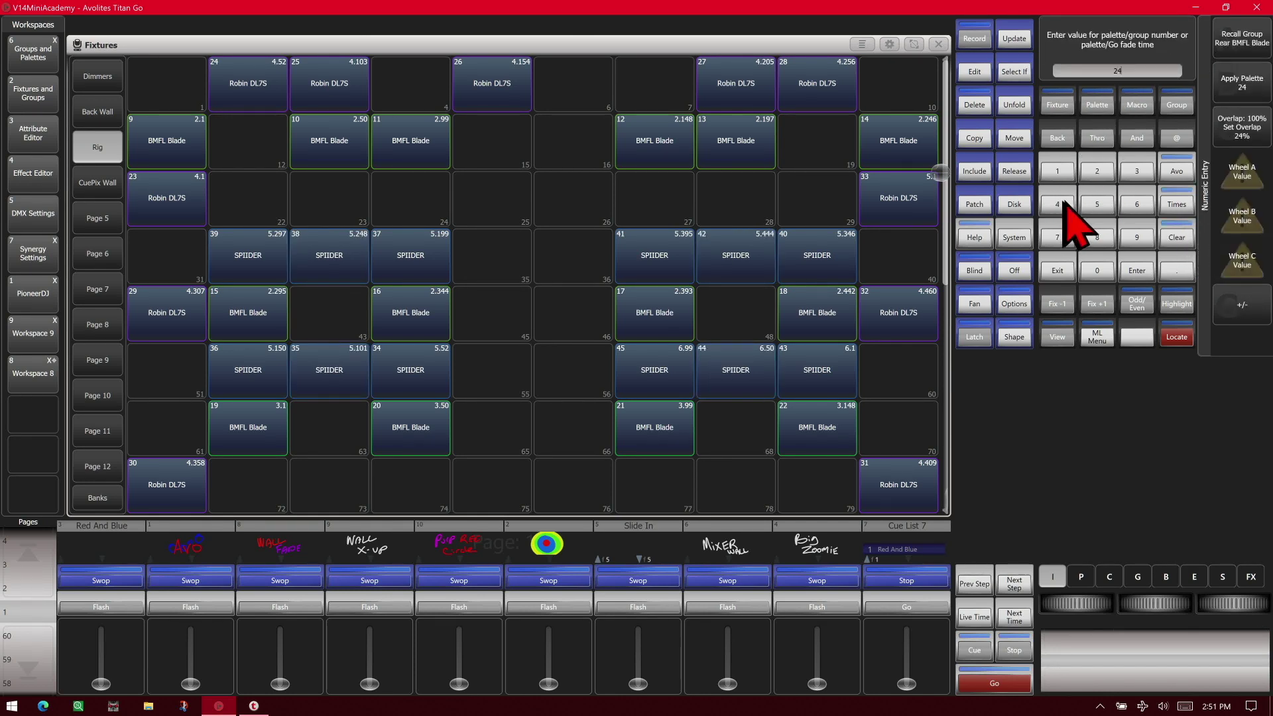
pyautogui.click(1094, 141)
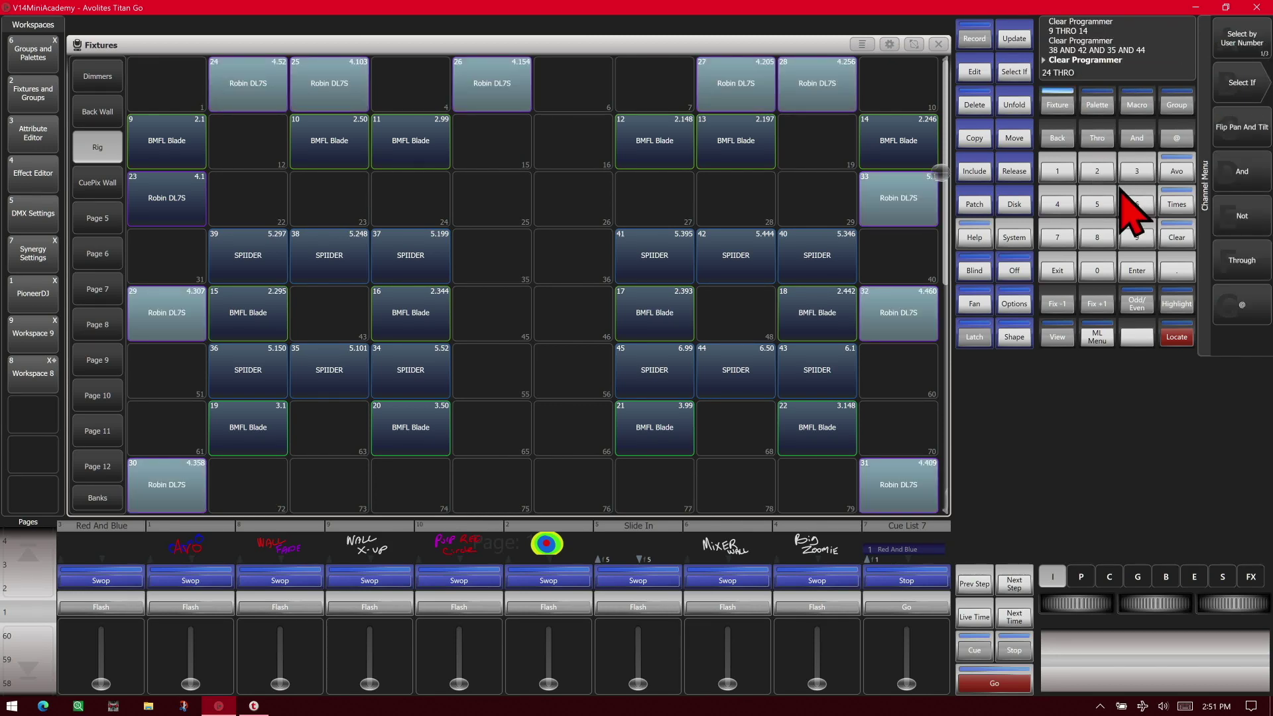
pyautogui.click(1097, 171)
pyautogui.click(1097, 237)
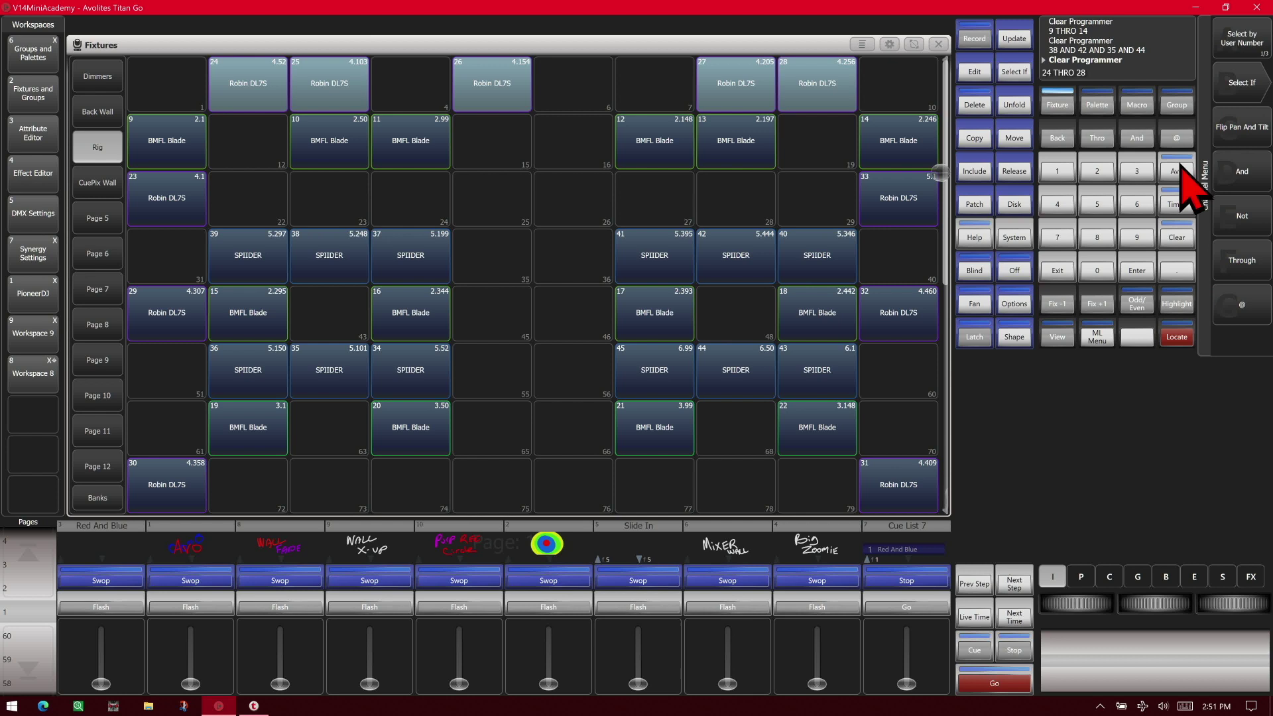
pyautogui.click(1177, 138)
pyautogui.click(1102, 204)
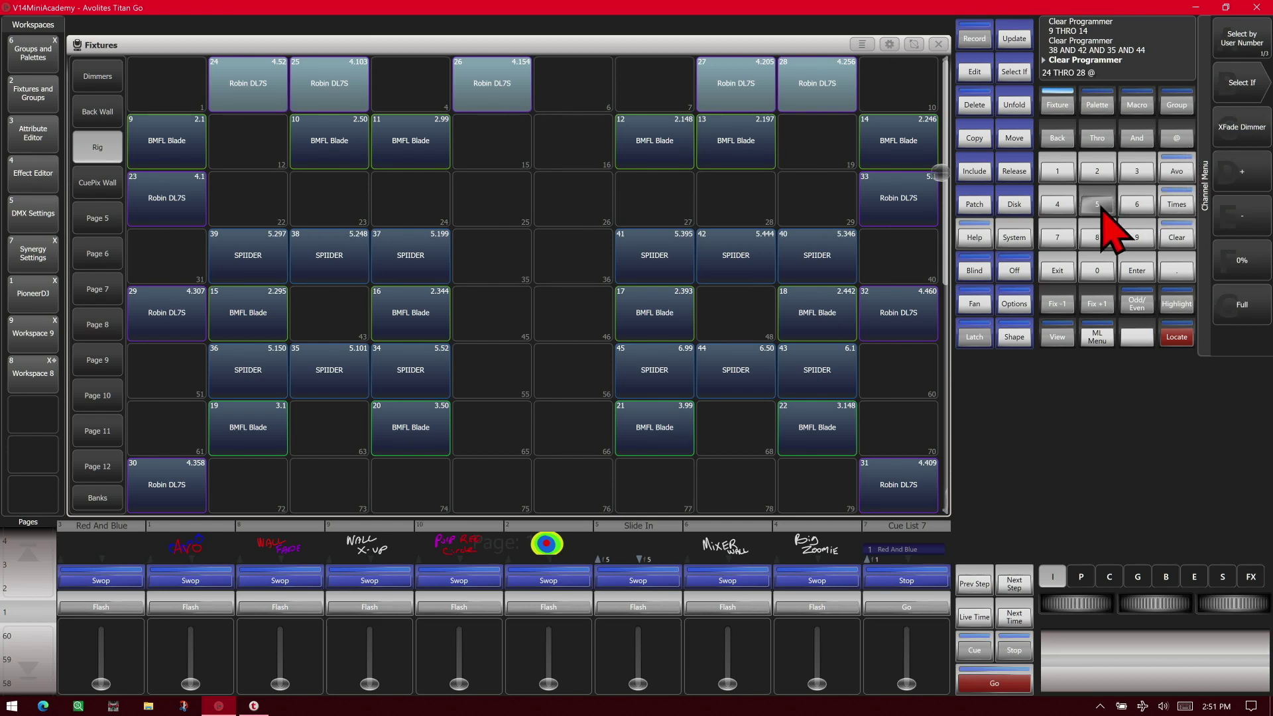
pyautogui.click(1105, 271)
pyautogui.click(1146, 277)
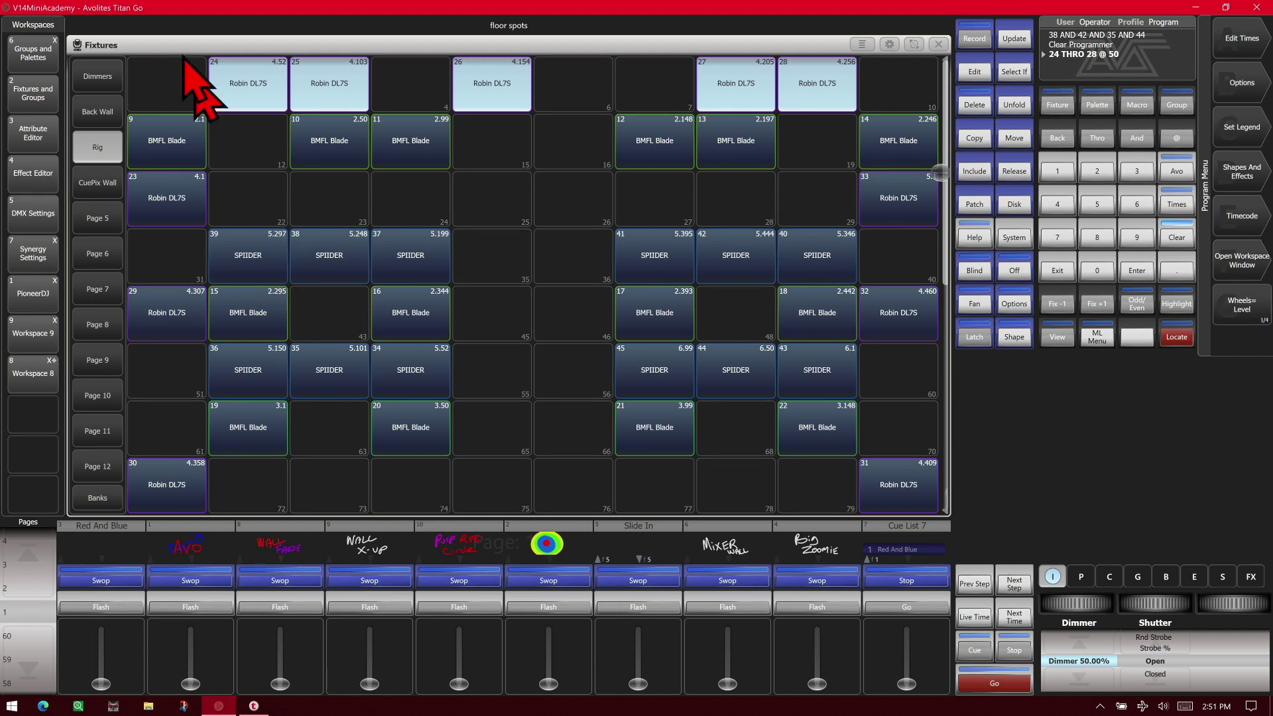
# Switch to the groups and palettes workspace, start a BMFL Blade range from fixture 9, then clear
pyautogui.click(30, 375)
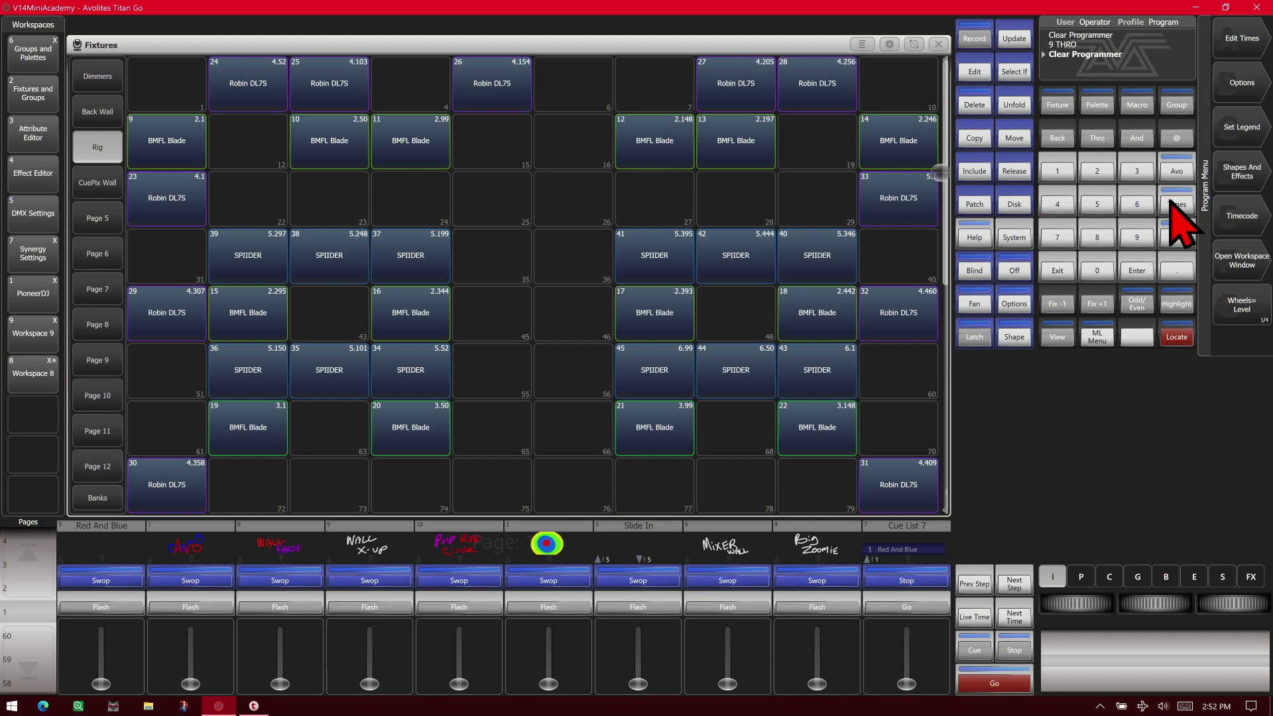
pyautogui.click(1137, 240)
pyautogui.click(1098, 140)
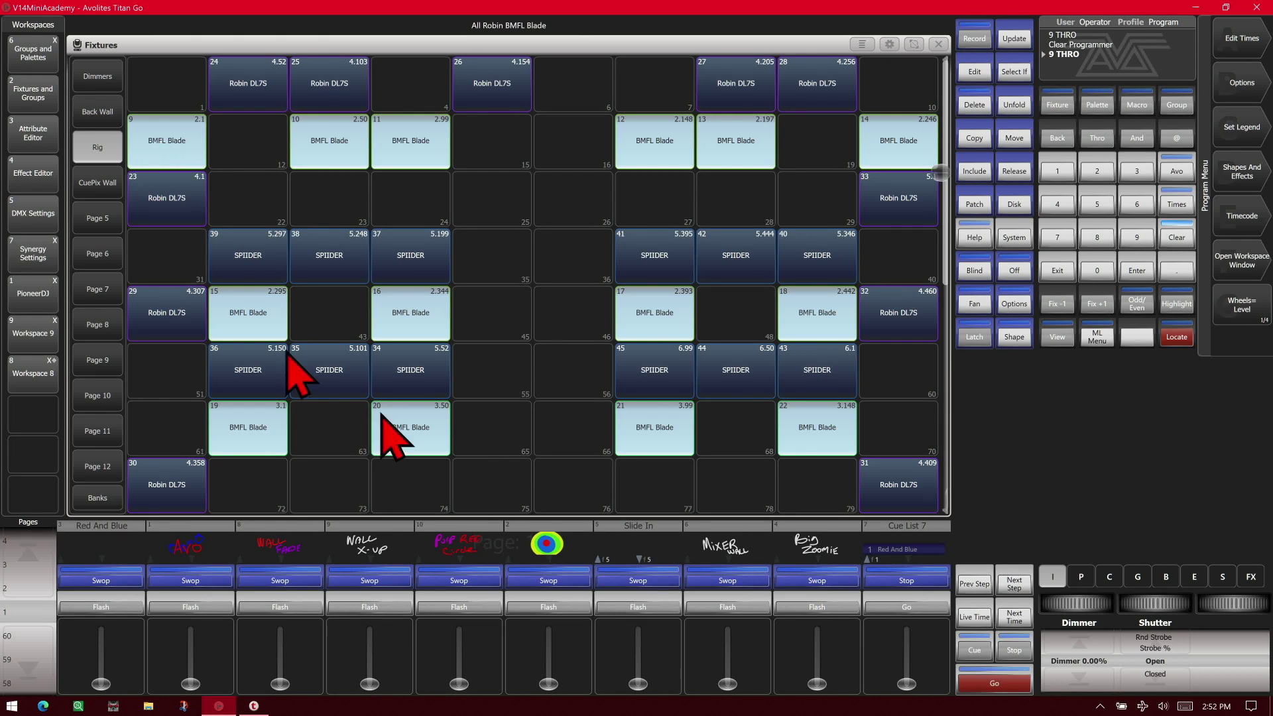
pyautogui.click(1178, 239)
pyautogui.click(1179, 239)
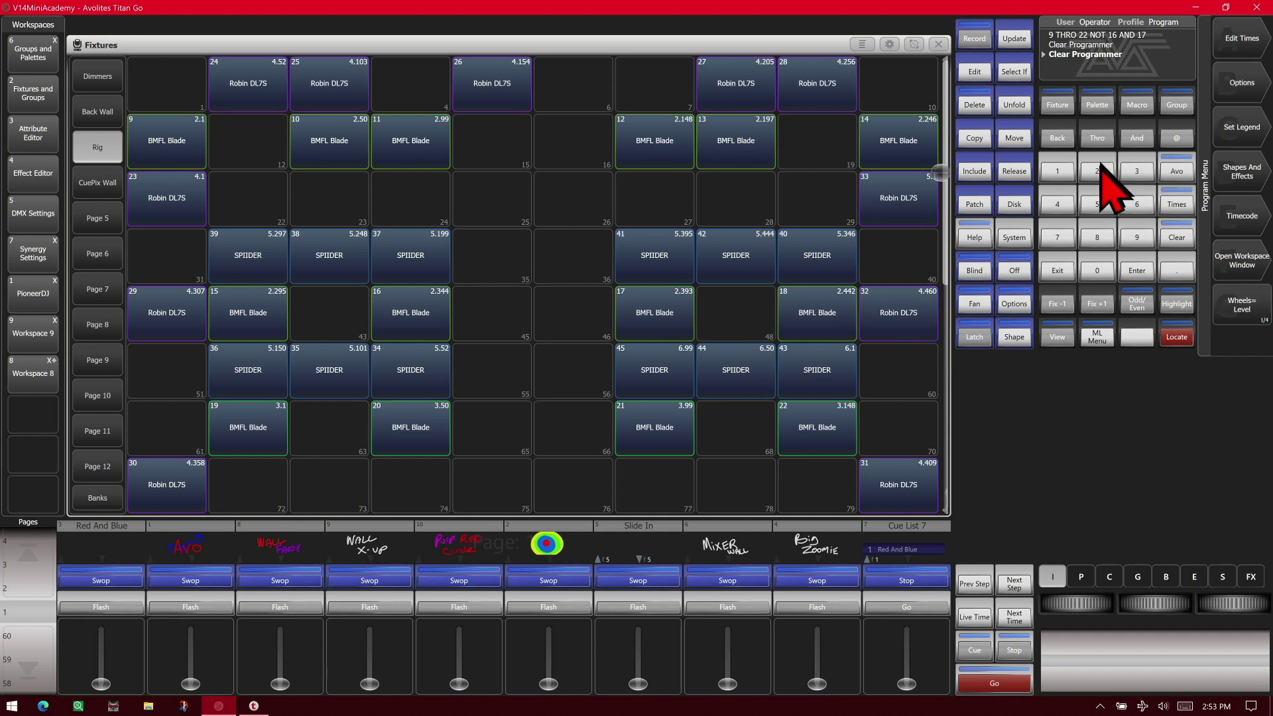
# Select fixtures 9 through 22 excluding 16 and 17, then clear the selection
pyautogui.click(1141, 236)
pyautogui.click(1101, 140)
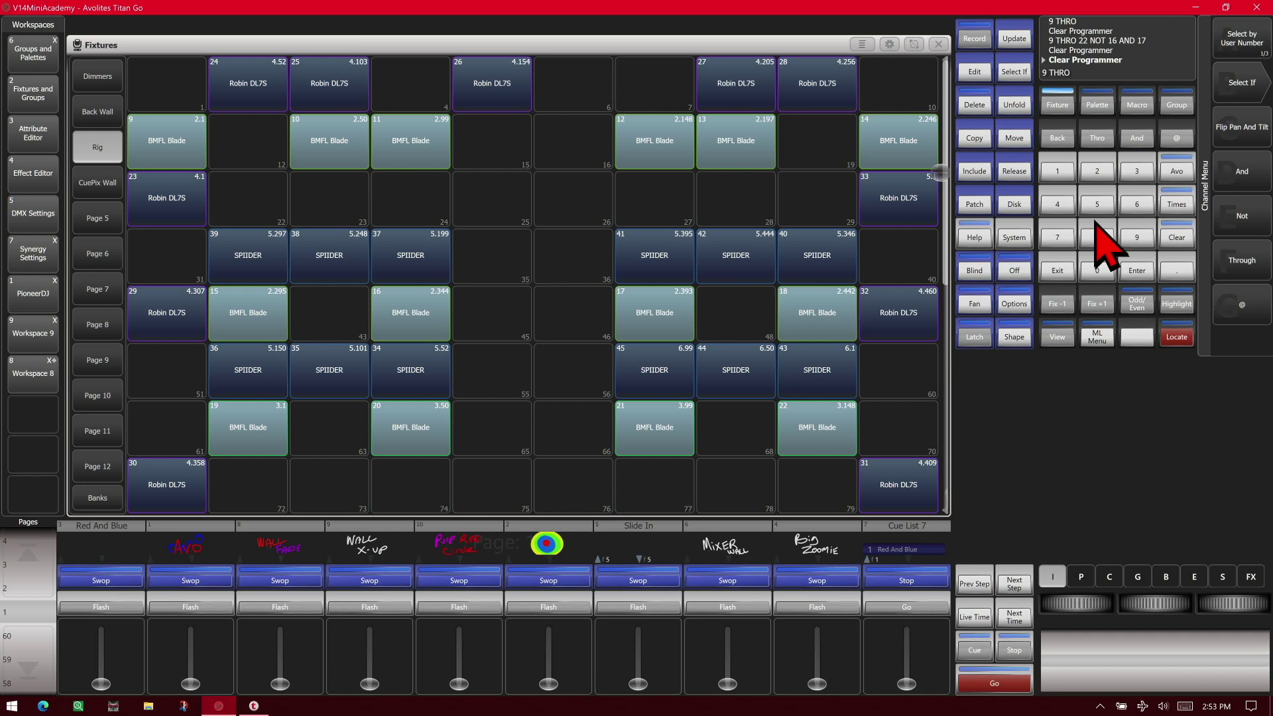
pyautogui.click(1097, 173)
pyautogui.click(1097, 174)
pyautogui.click(1242, 219)
pyautogui.click(1057, 172)
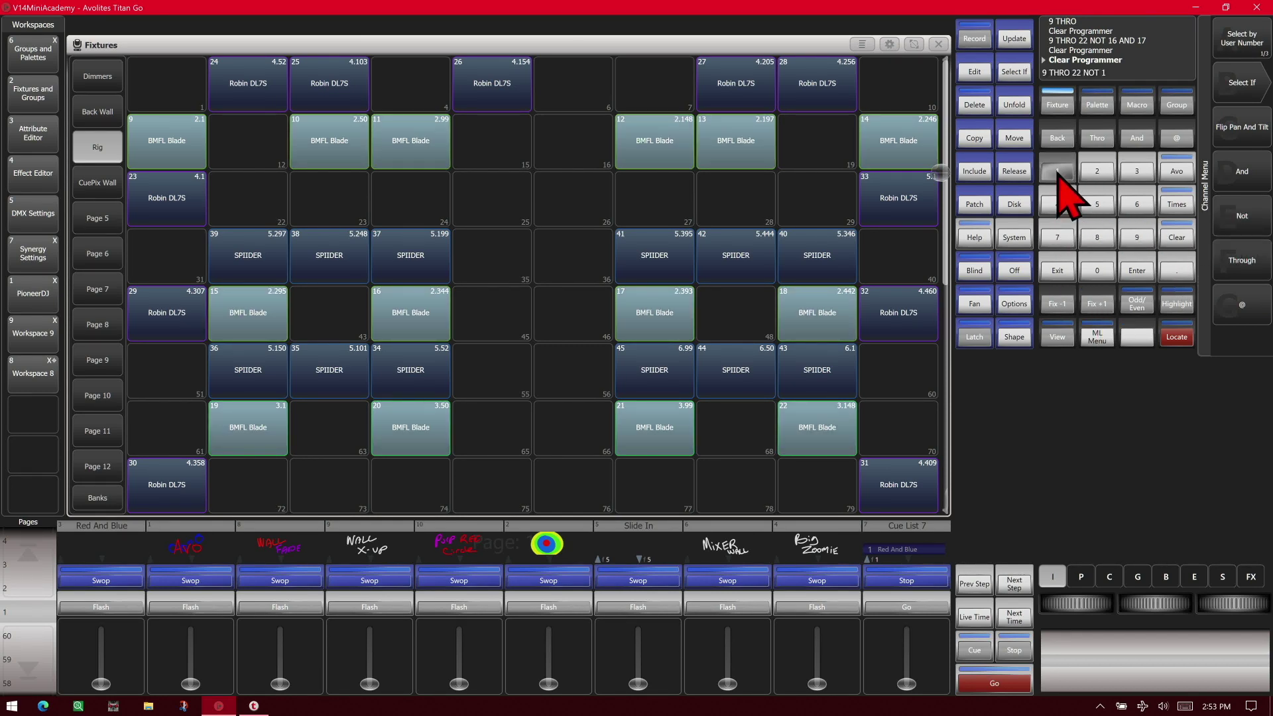
pyautogui.click(1137, 206)
pyautogui.click(1242, 222)
pyautogui.click(1058, 173)
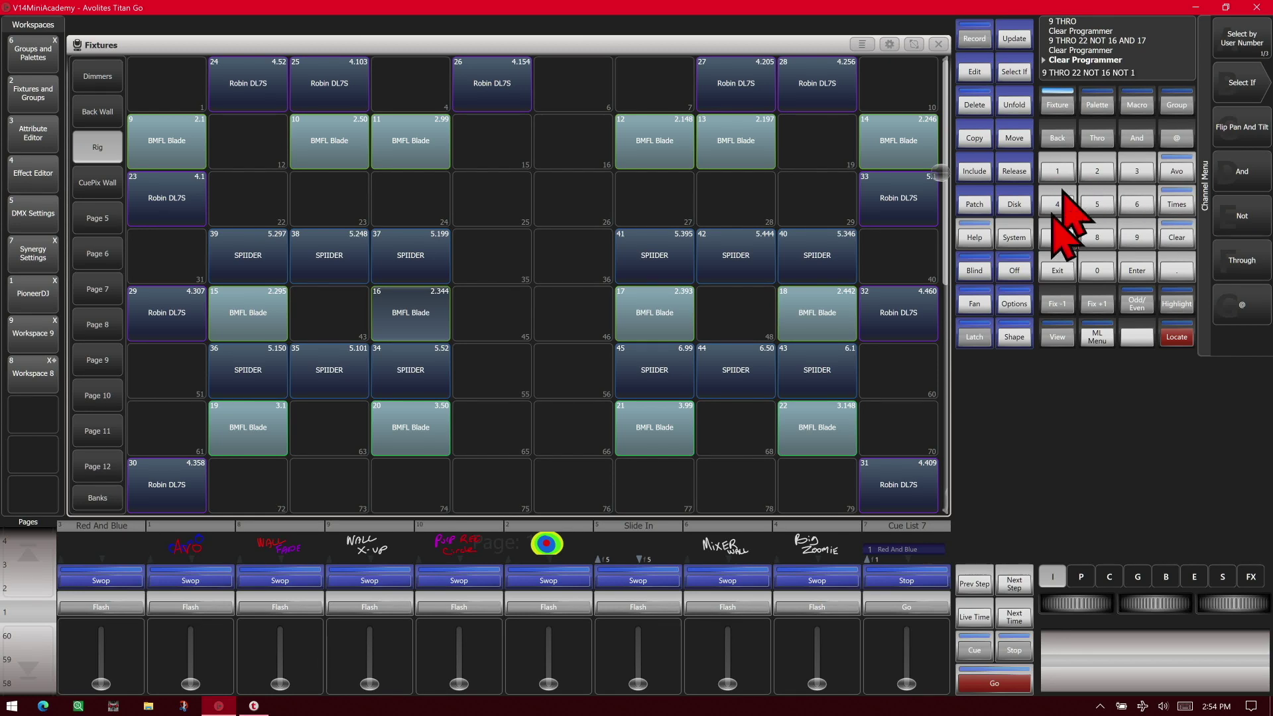
pyautogui.click(1057, 238)
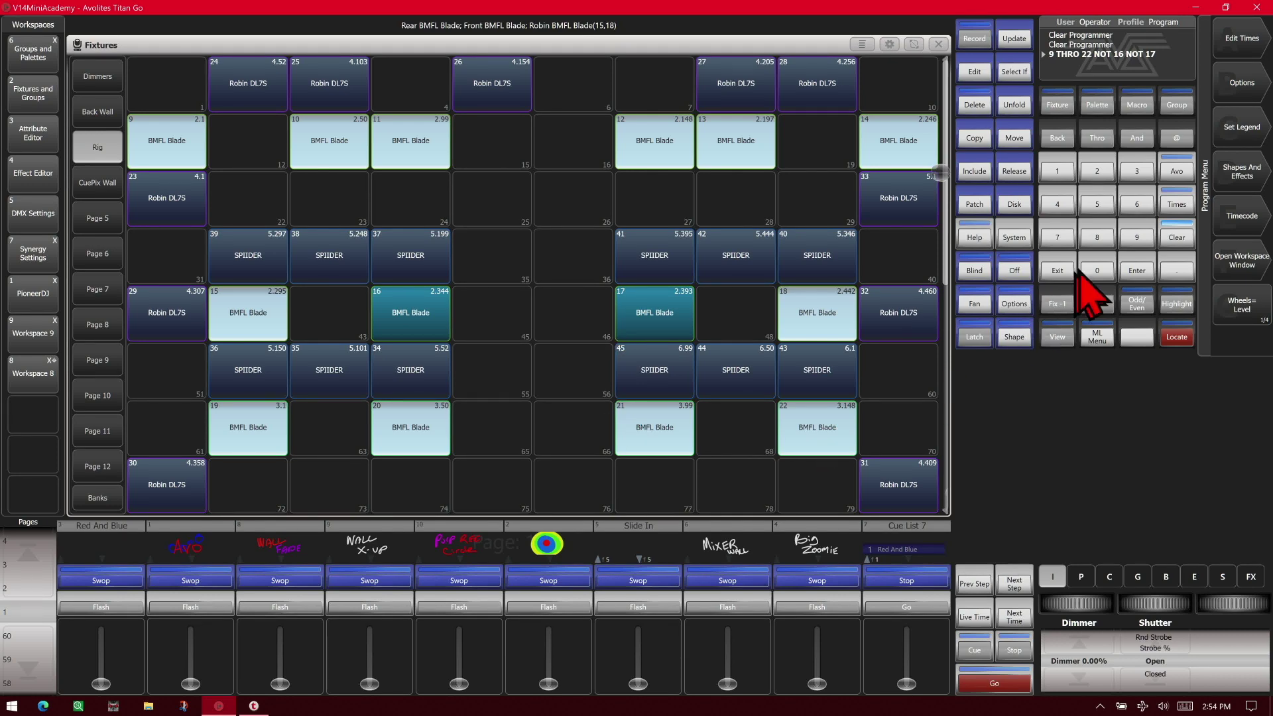
pyautogui.click(1177, 239)
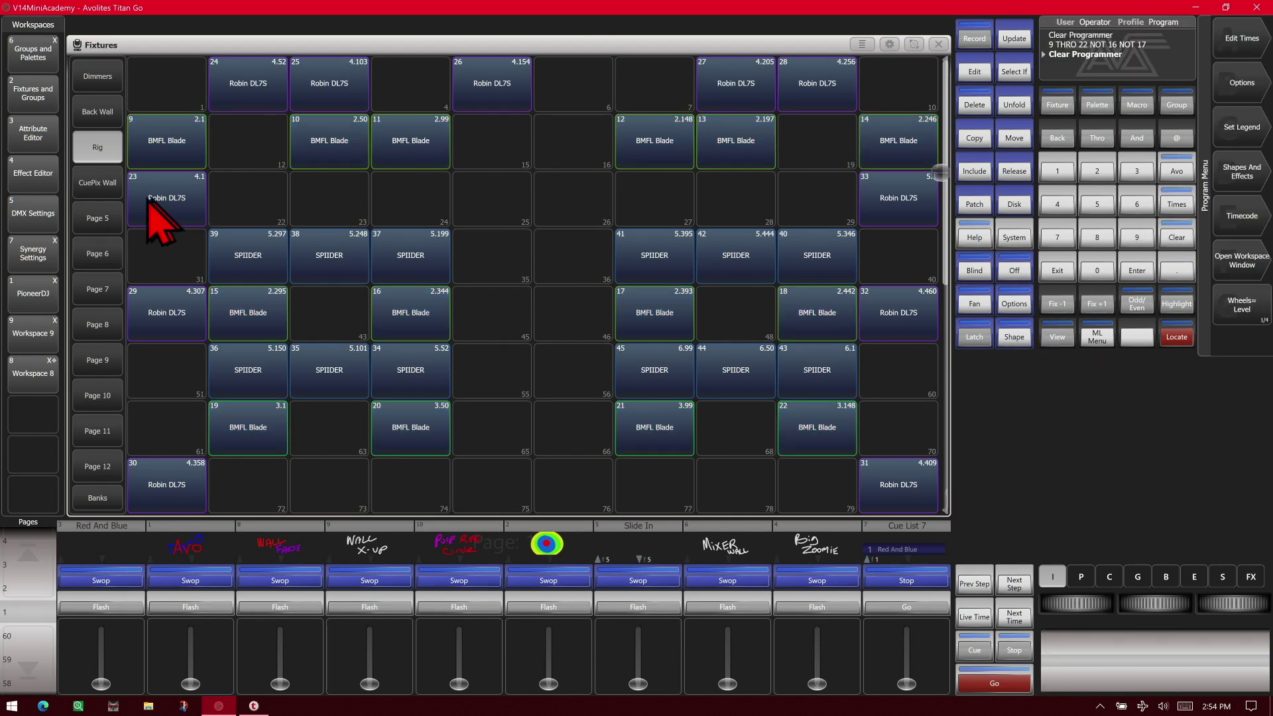
# Recall group 7 (All Robin SPIIDER), then clear the selection
pyautogui.click(33, 93)
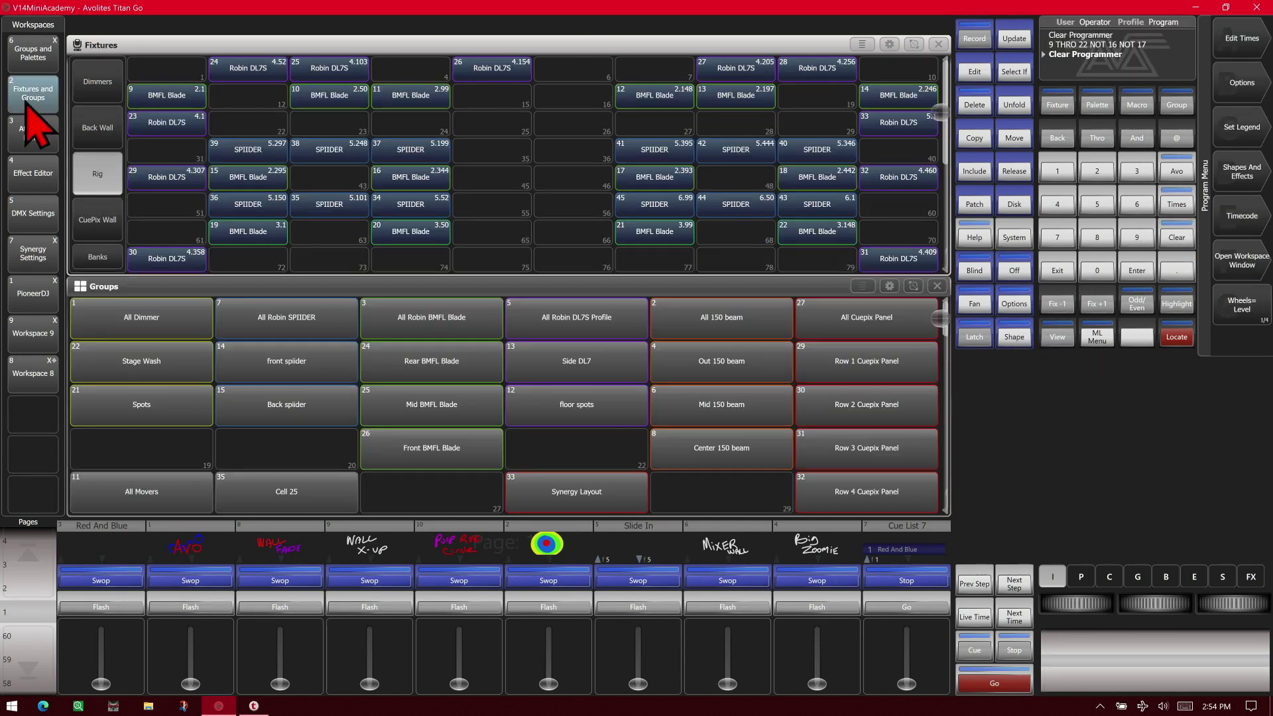
pyautogui.click(1166, 106)
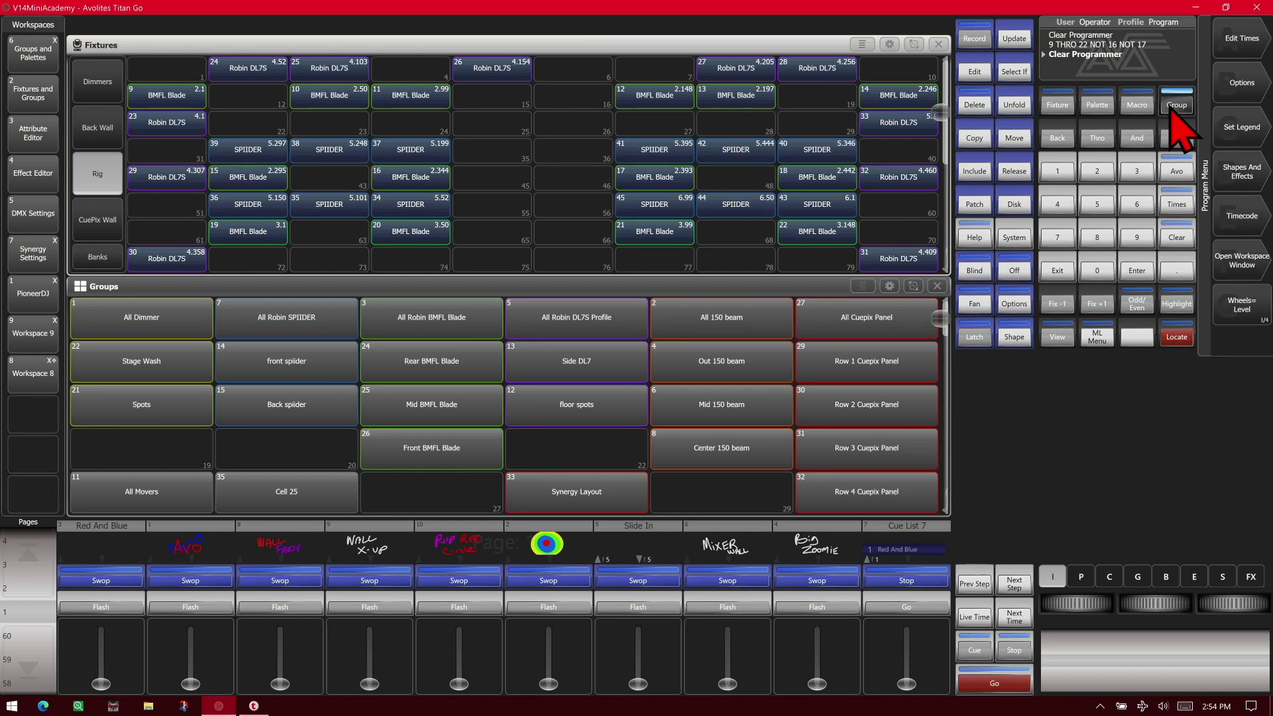
pyautogui.click(1059, 240)
pyautogui.click(1139, 270)
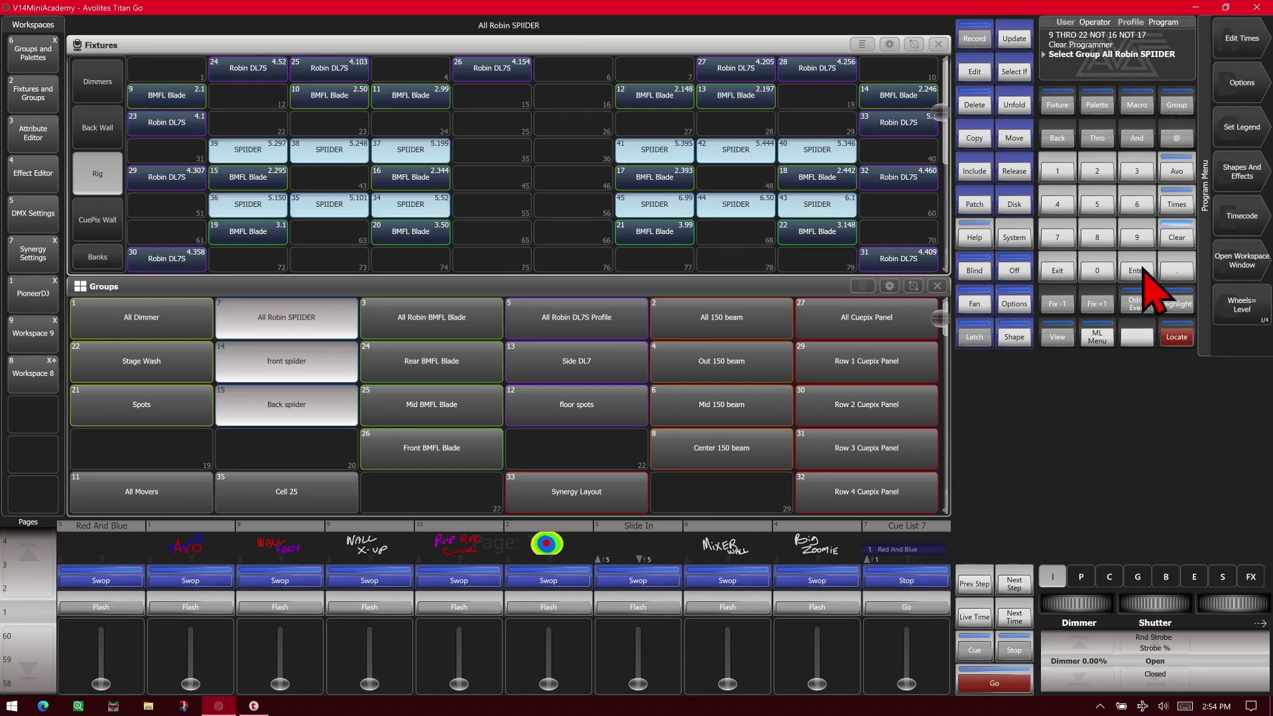
pyautogui.click(1180, 238)
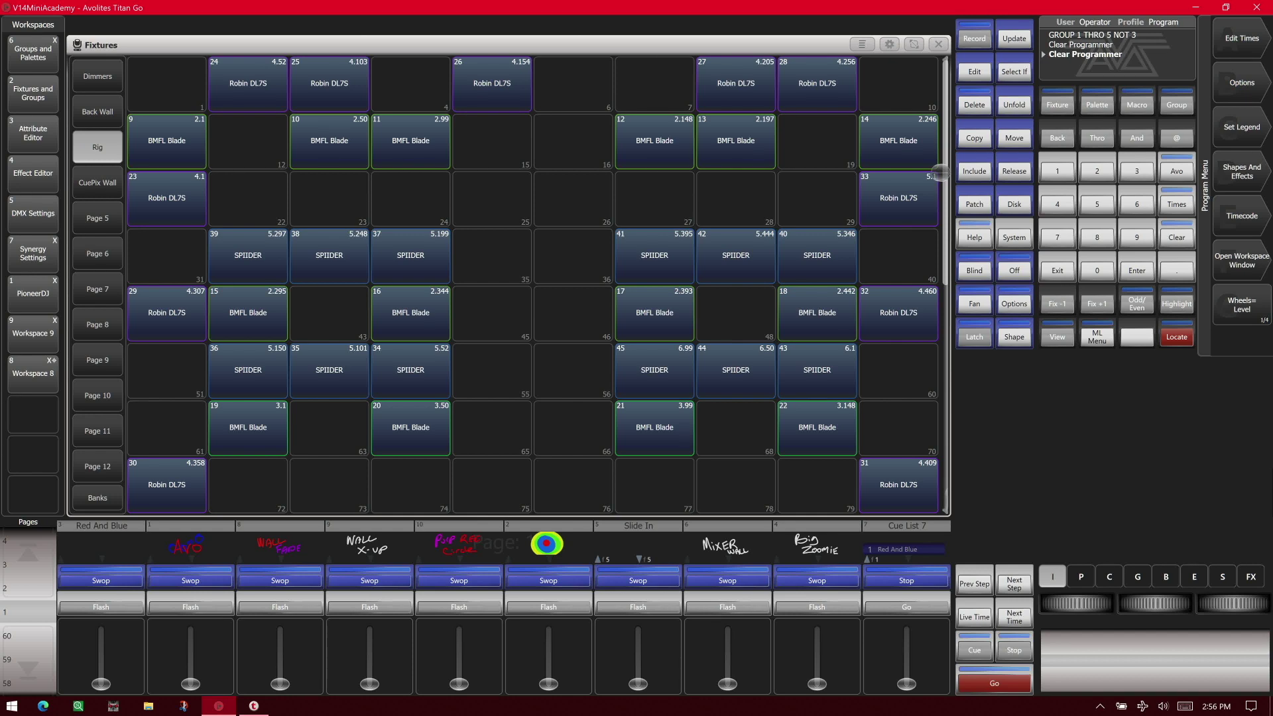
# Switch fixture selection to DMX address mode, select address 4.52, then clear
pyautogui.click(1054, 106)
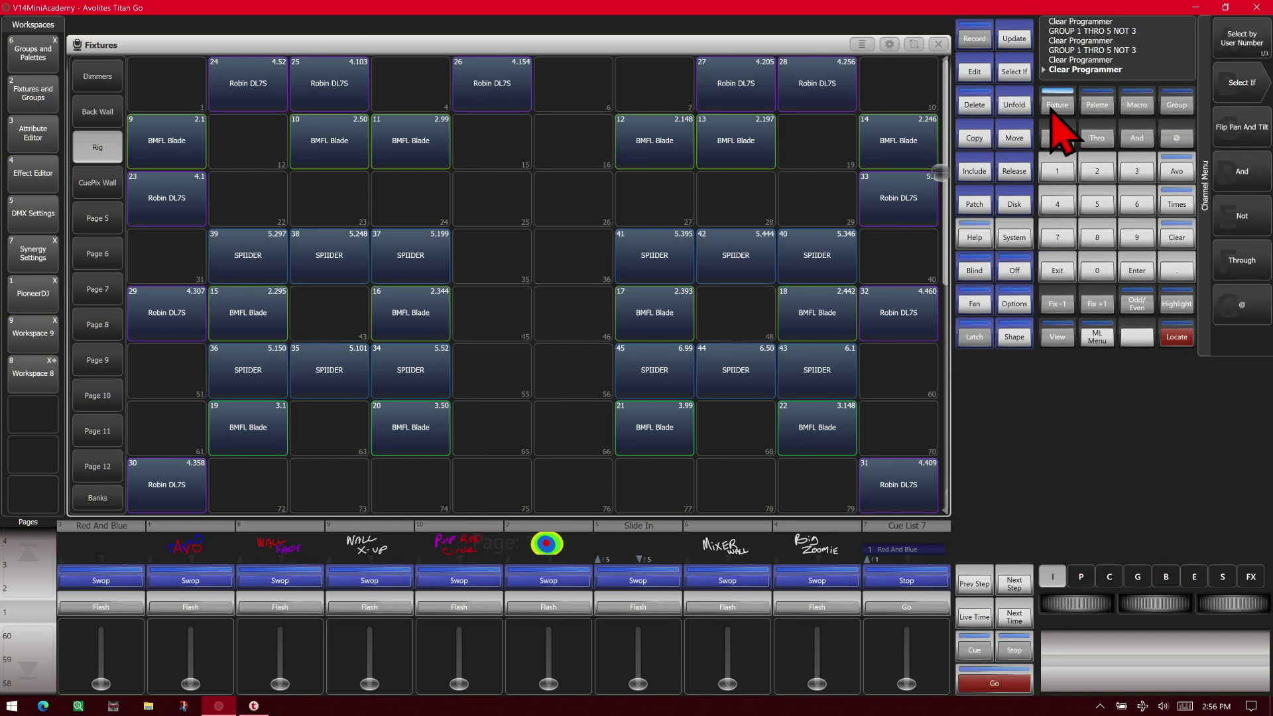
pyautogui.click(1260, 43)
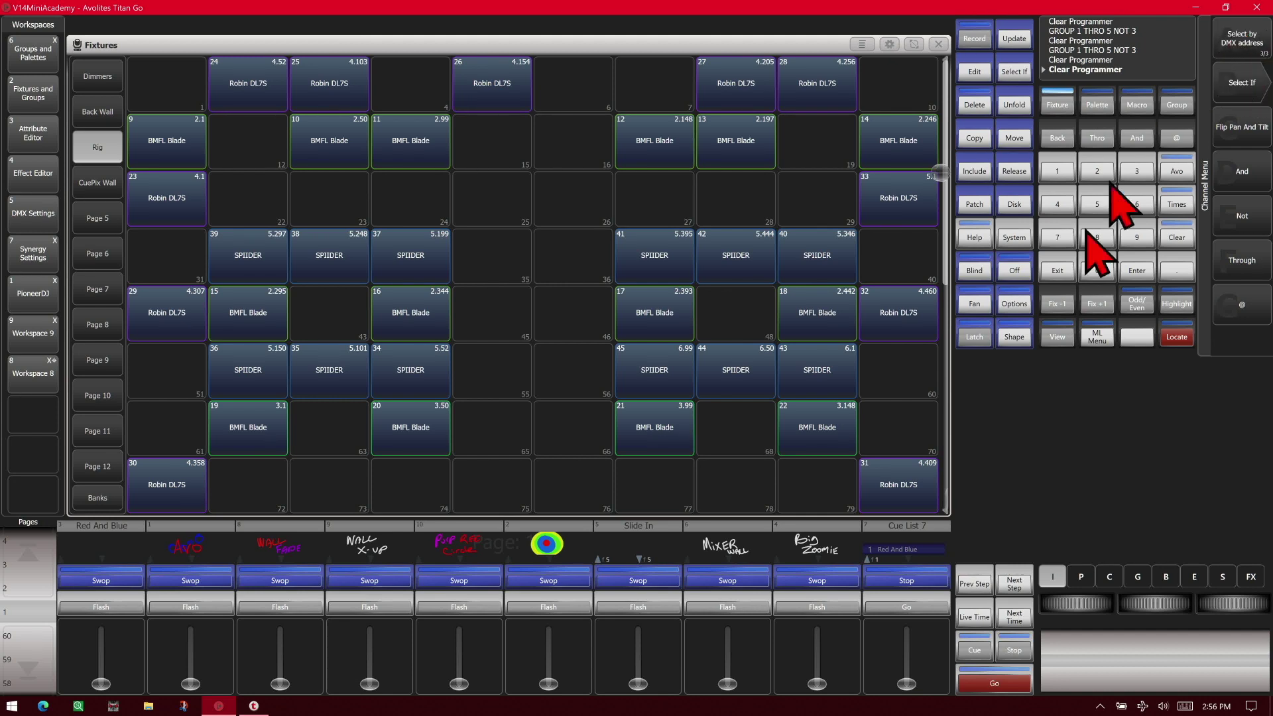
pyautogui.click(1062, 271)
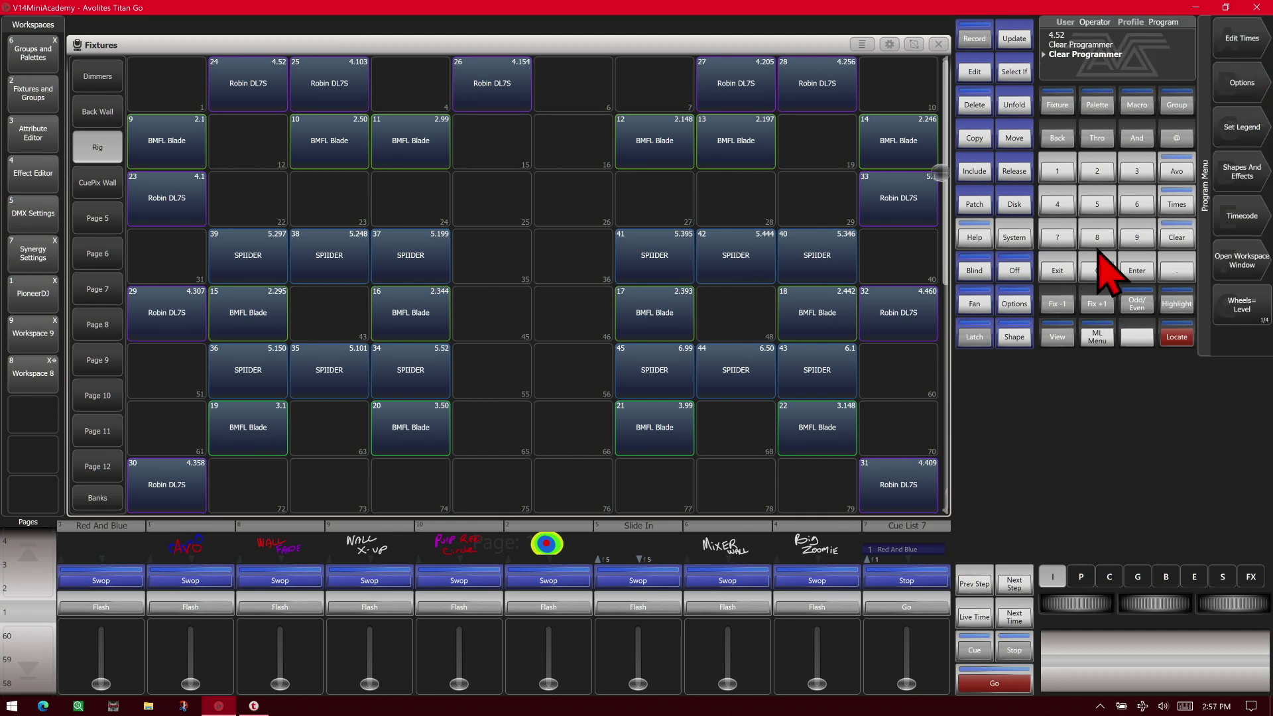
pyautogui.click(1057, 204)
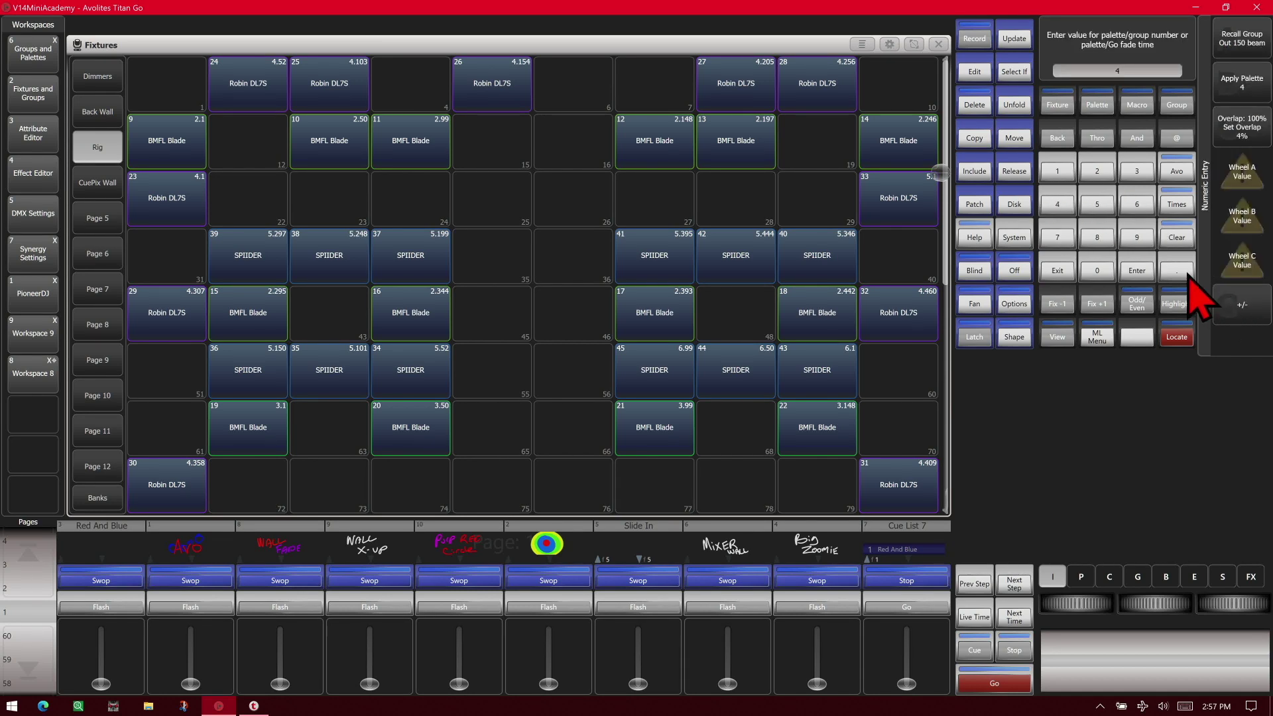
pyautogui.click(1176, 270)
pyautogui.click(1097, 204)
pyautogui.click(1098, 177)
pyautogui.click(1147, 272)
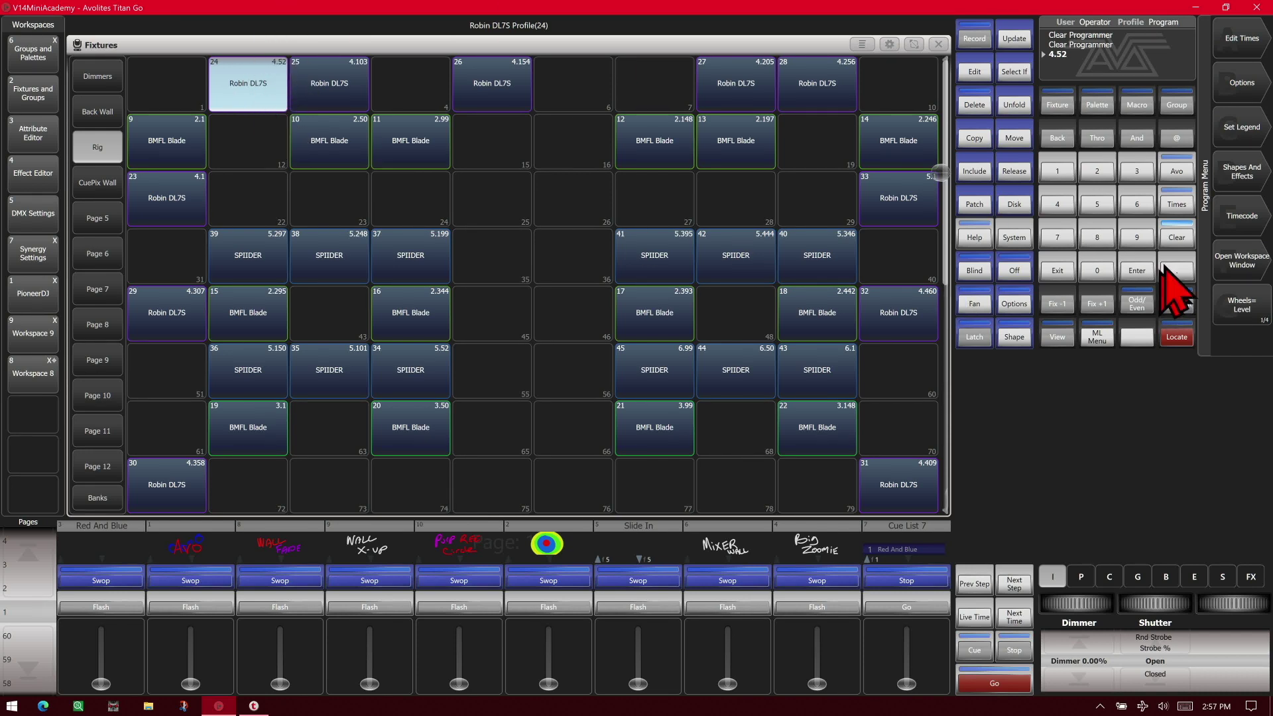
pyautogui.click(1176, 237)
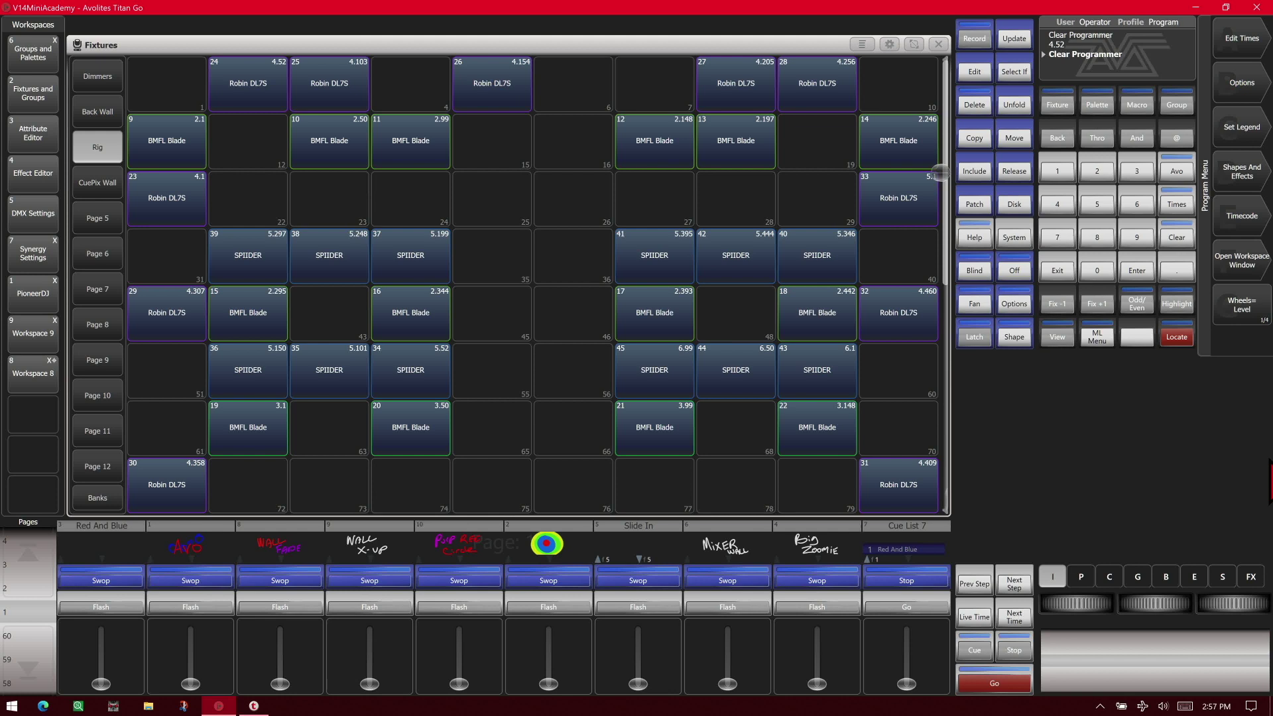
# Select the BMFL Blades at addresses 2.1 through 2.512, then clear the programmer
pyautogui.click(1101, 176)
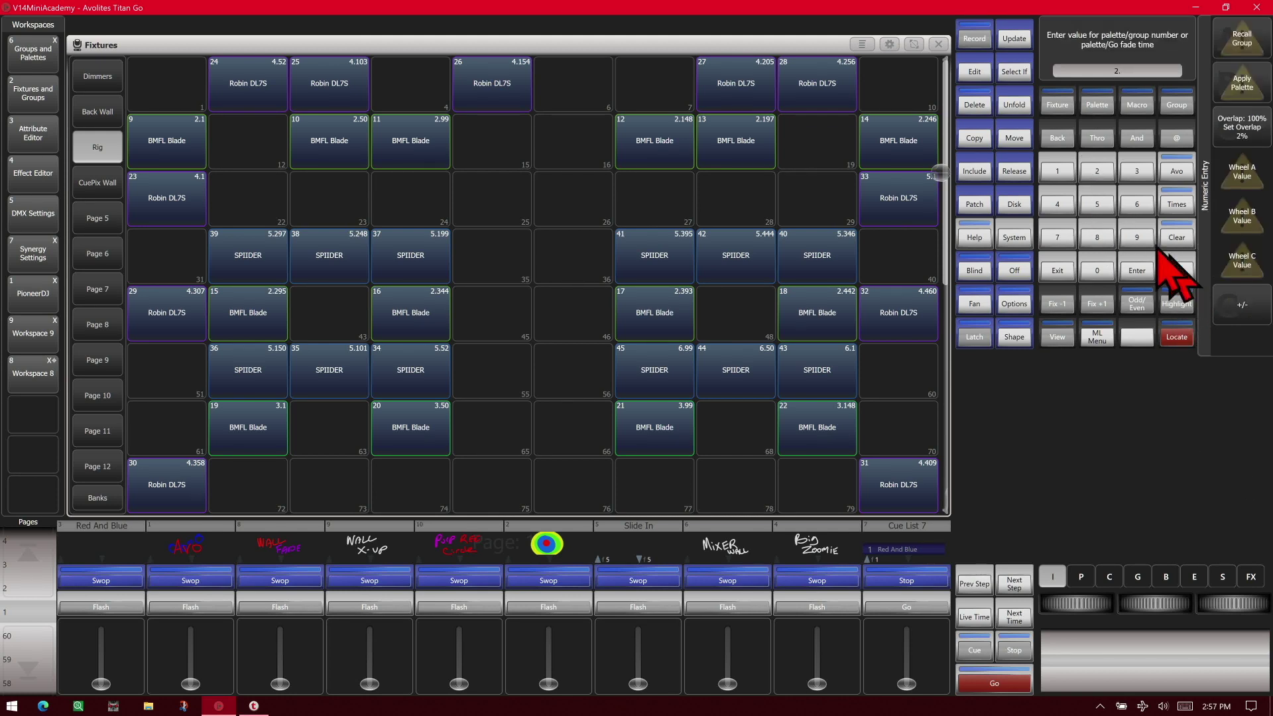
pyautogui.click(1056, 171)
pyautogui.click(1097, 137)
pyautogui.click(1099, 172)
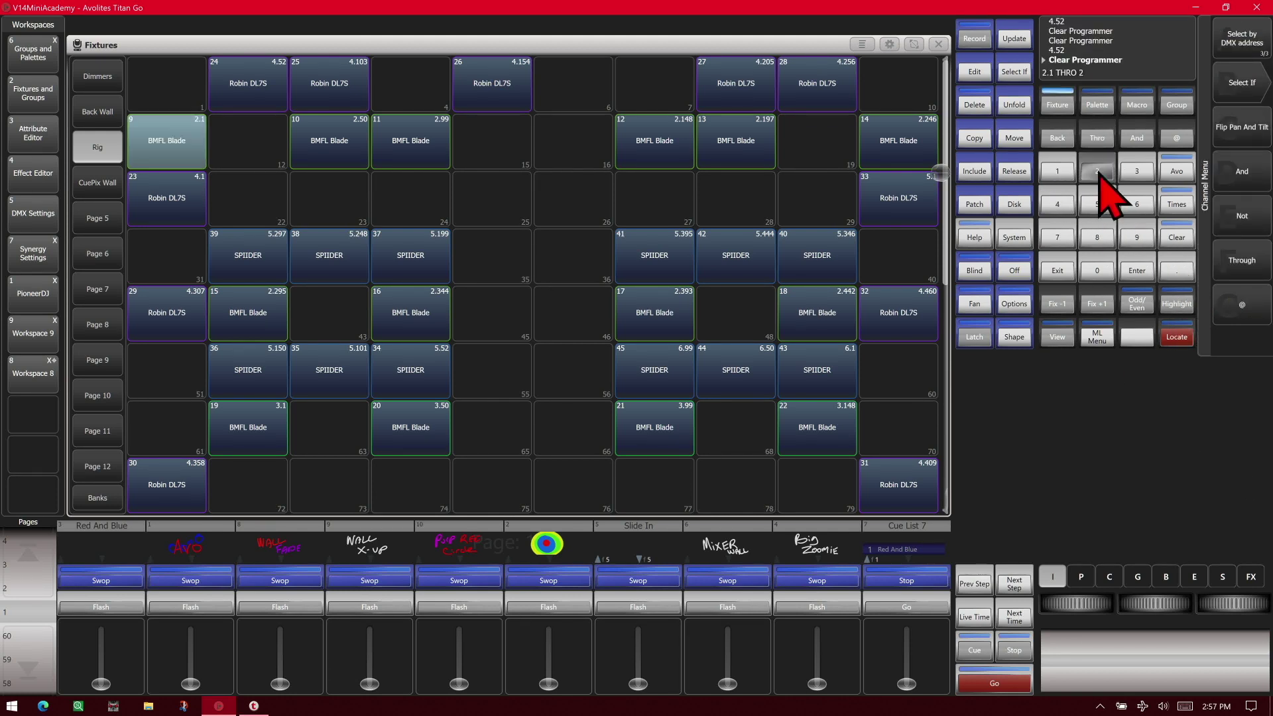
pyautogui.click(1180, 272)
pyautogui.click(1100, 207)
pyautogui.click(1064, 174)
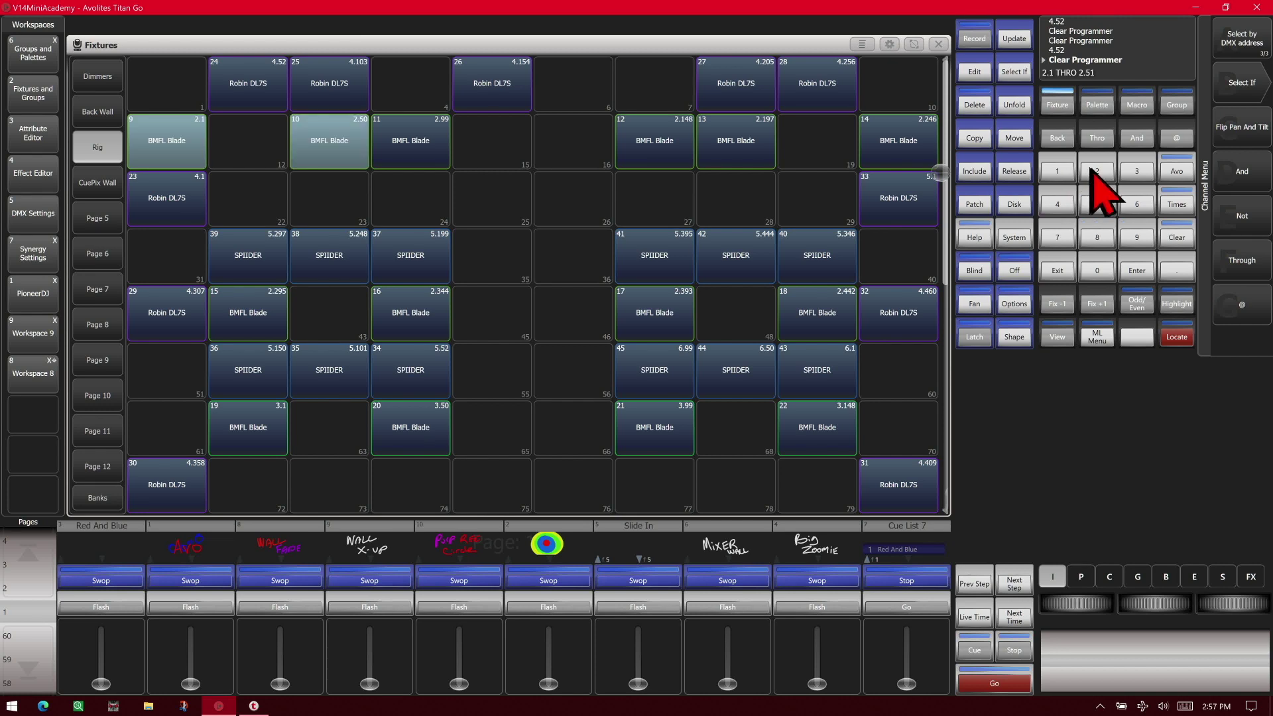
pyautogui.click(1095, 172)
pyautogui.click(1139, 271)
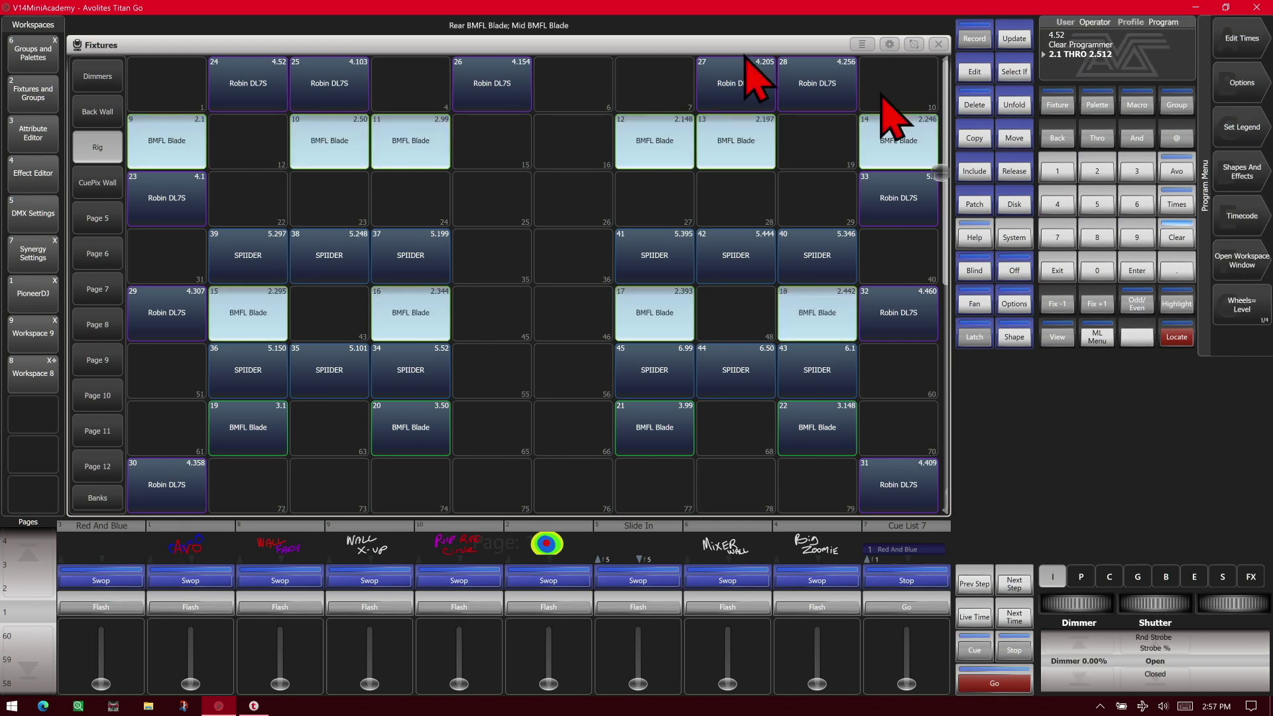
pyautogui.doubleClick(1184, 237)
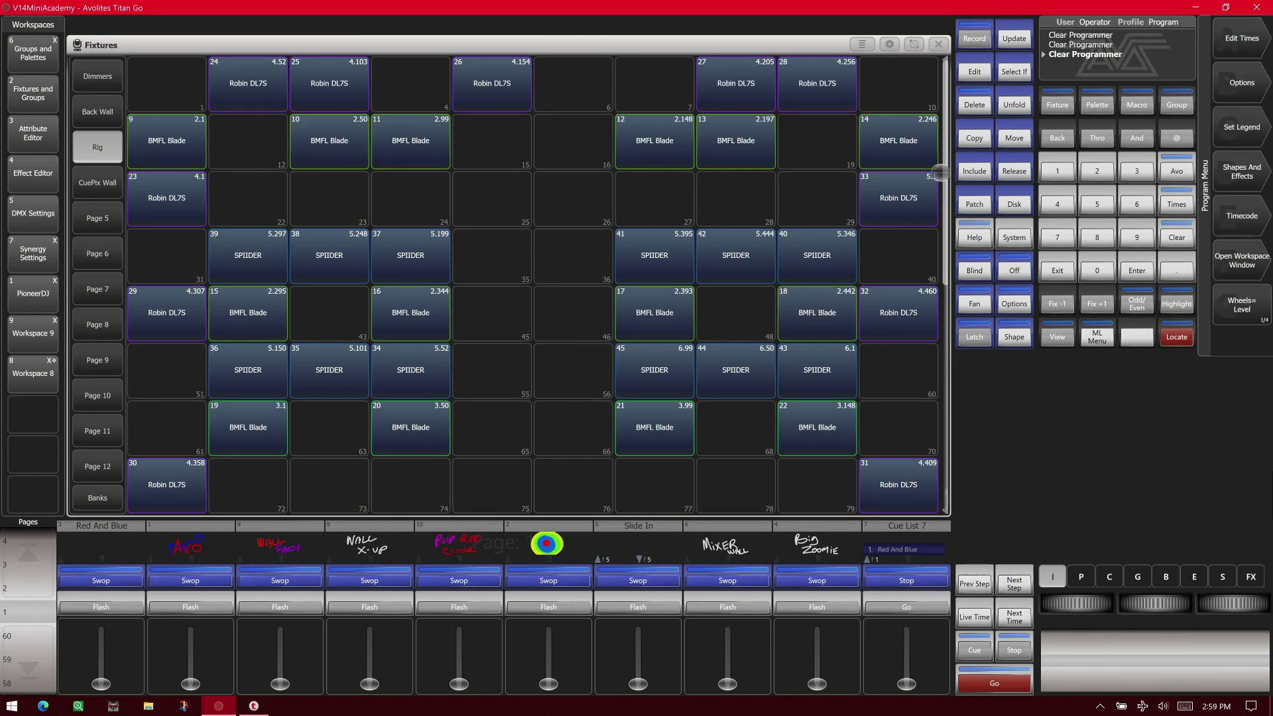
# Select the Stage Wash at DMX address 1.1 and show the Dimmers fixture page
pyautogui.click(1057, 173)
pyautogui.click(1177, 269)
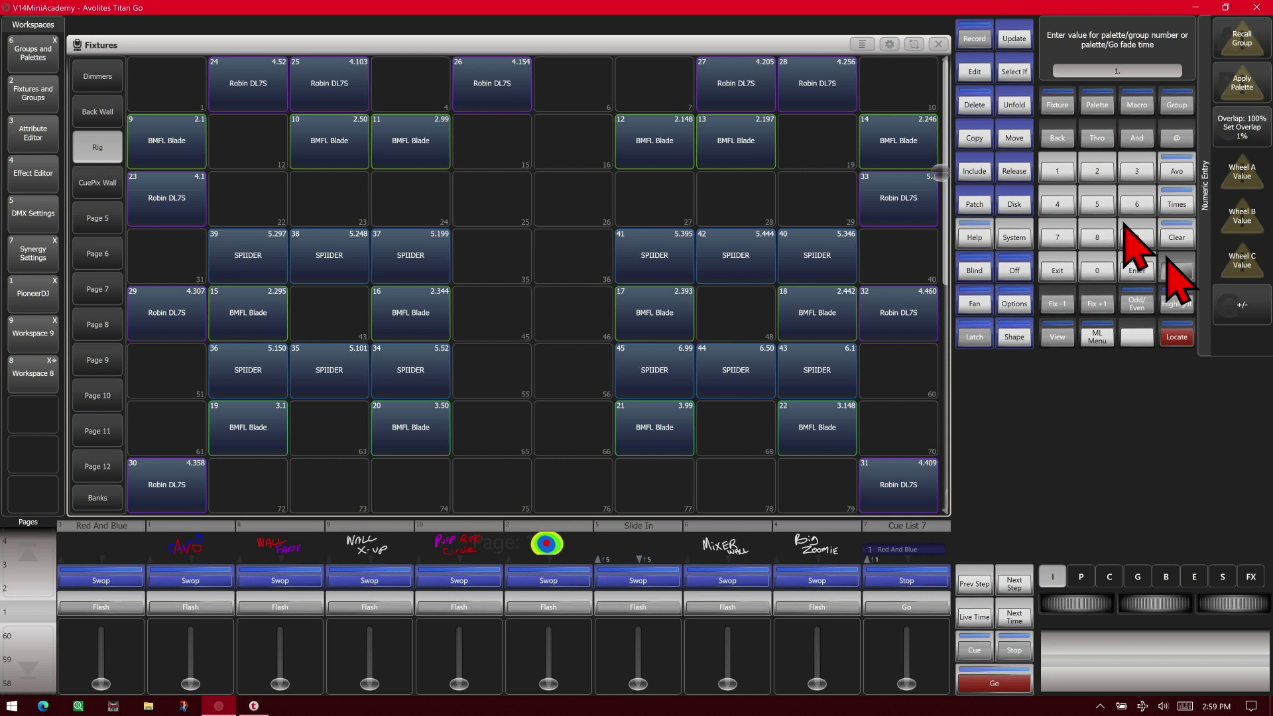
pyautogui.click(1058, 175)
pyautogui.click(1138, 271)
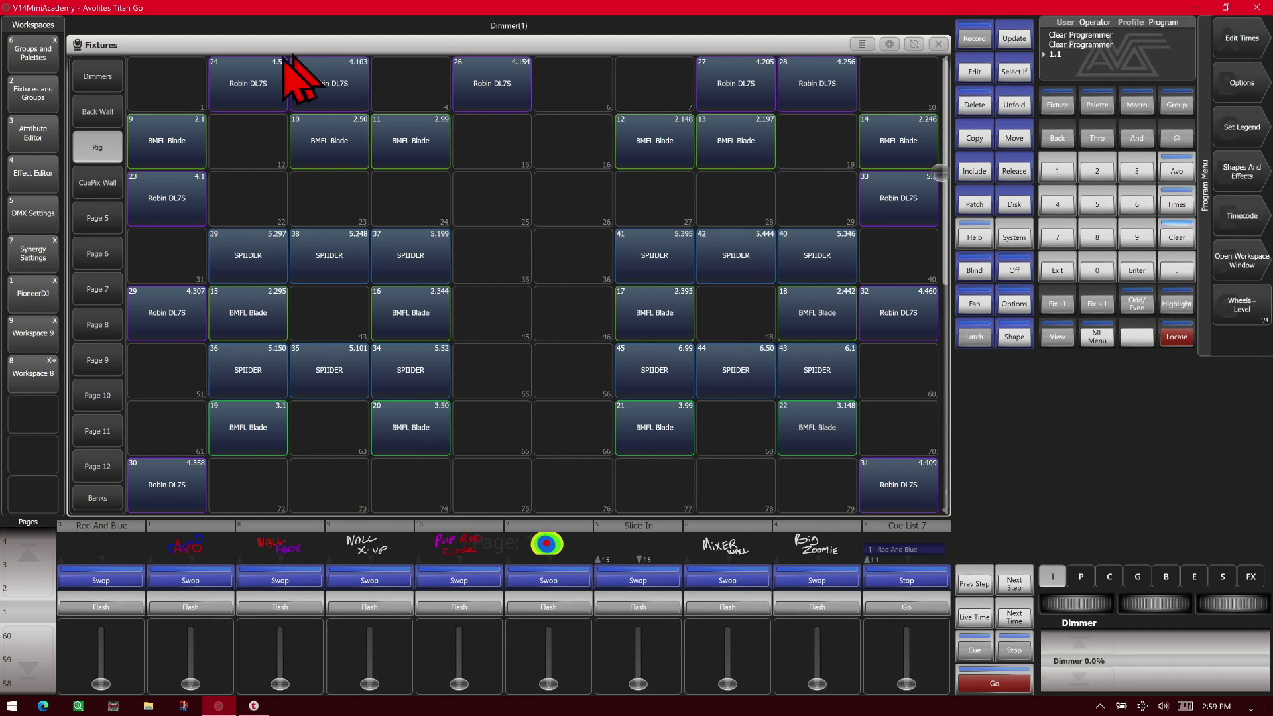
pyautogui.click(99, 76)
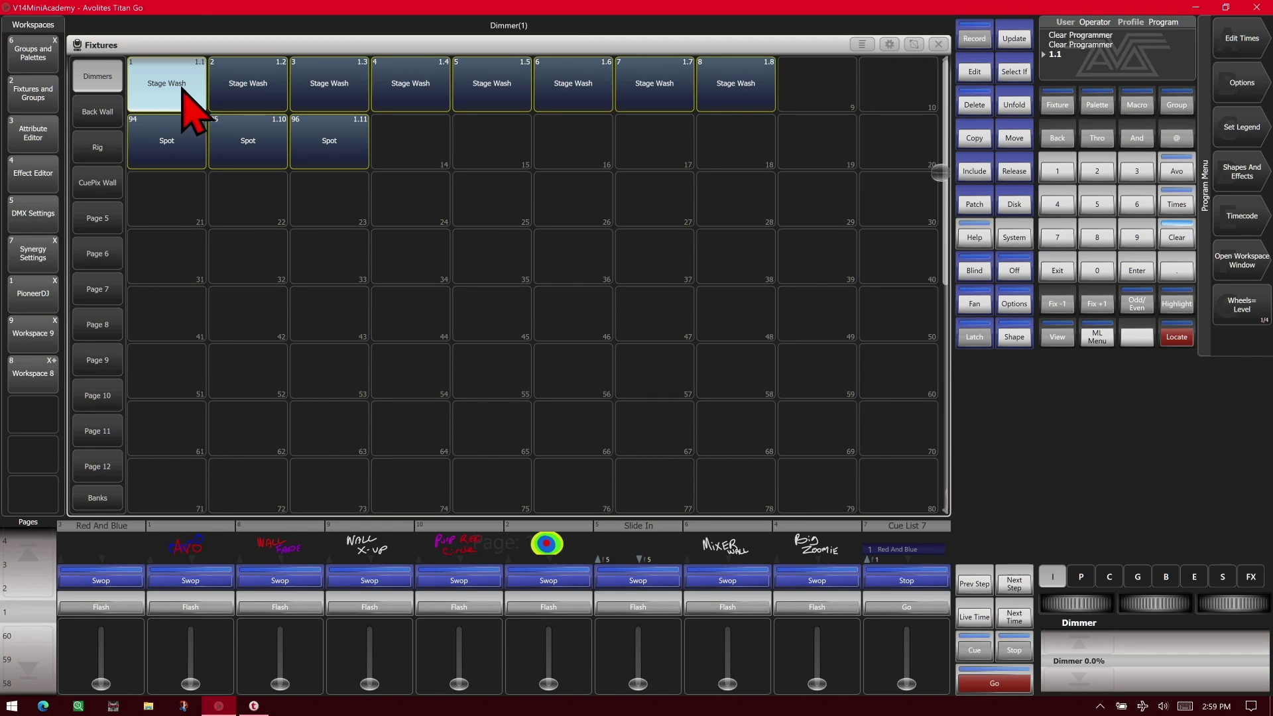
# Open the Fixtures and Playbacks window and set fixture selection to handle number mode
pyautogui.moveTo(187, 105); pyautogui.dragTo(187, 108)
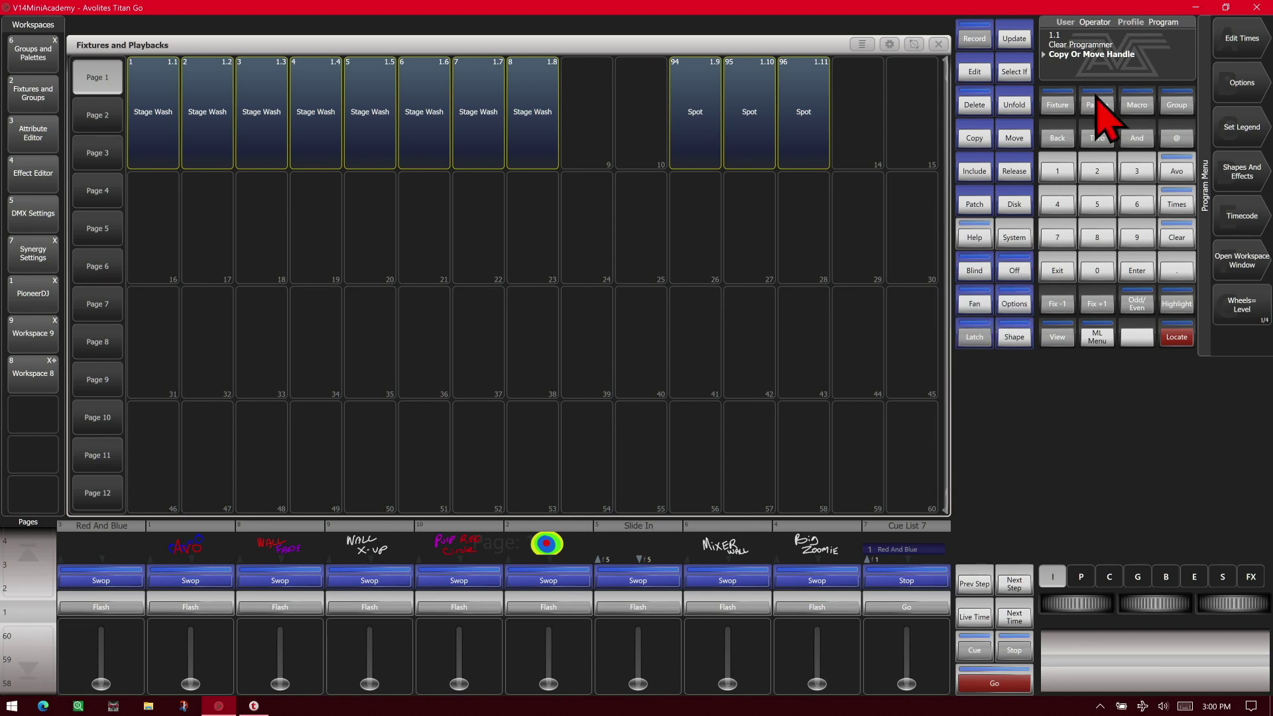
pyautogui.click(1059, 106)
pyautogui.click(1242, 38)
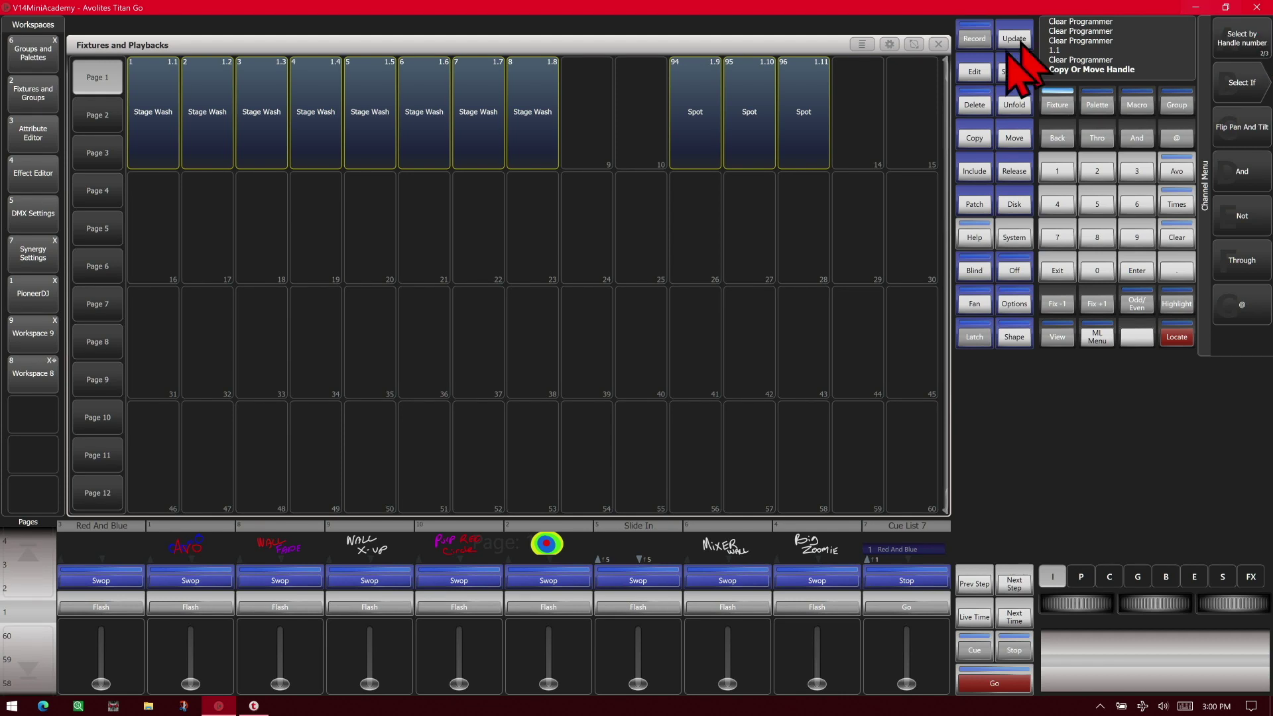
pyautogui.click(1055, 269)
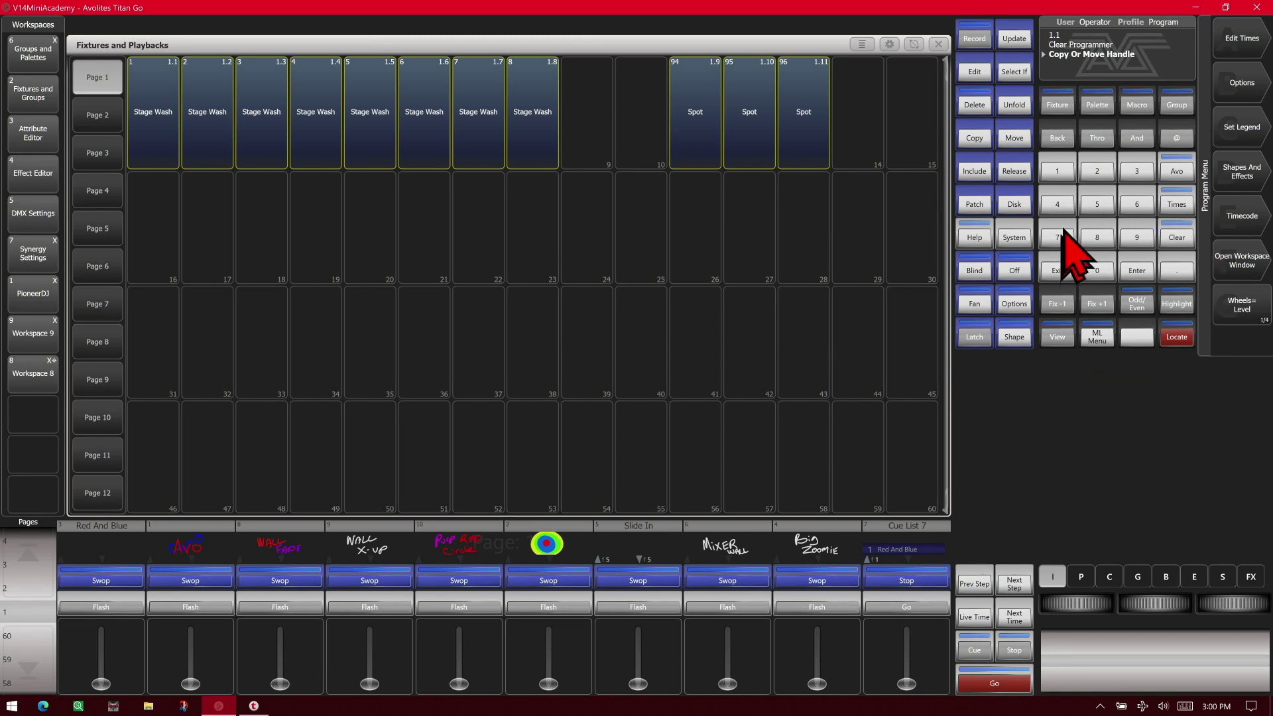
# Select the Spot on handle 11, then clear the programmer
pyautogui.doubleClick(1060, 173)
pyautogui.click(1138, 270)
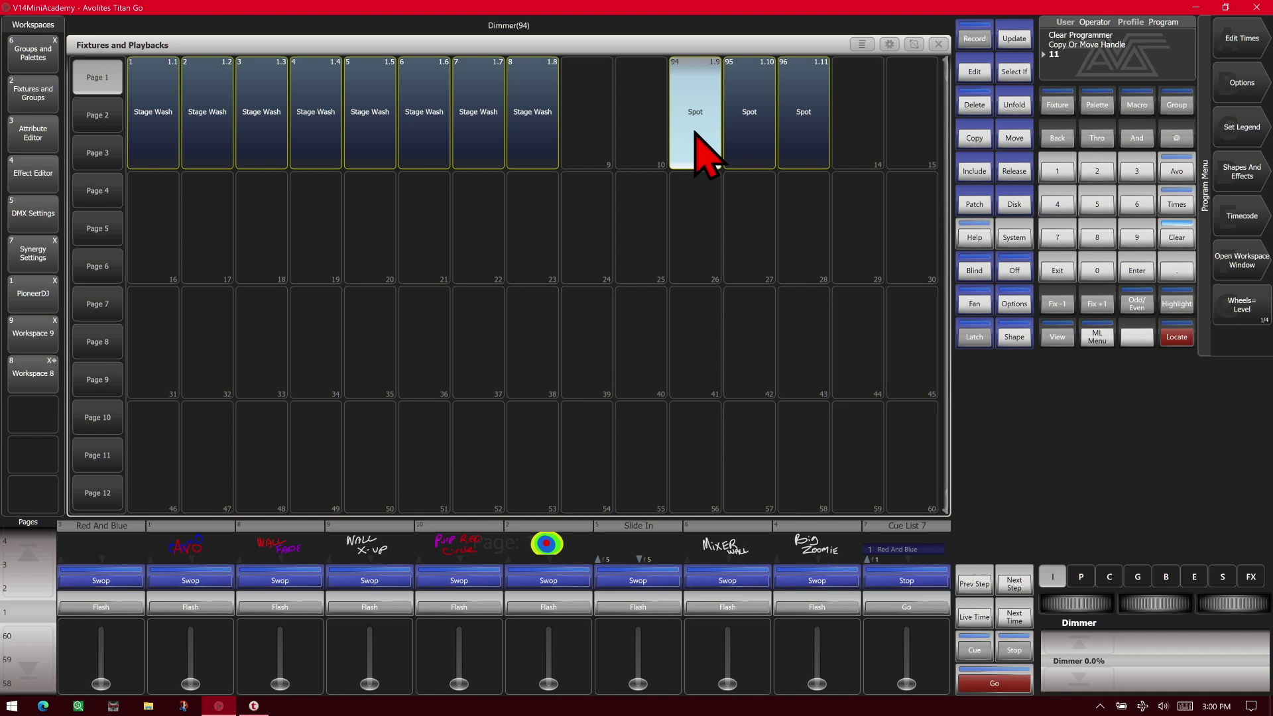
pyautogui.click(1177, 237)
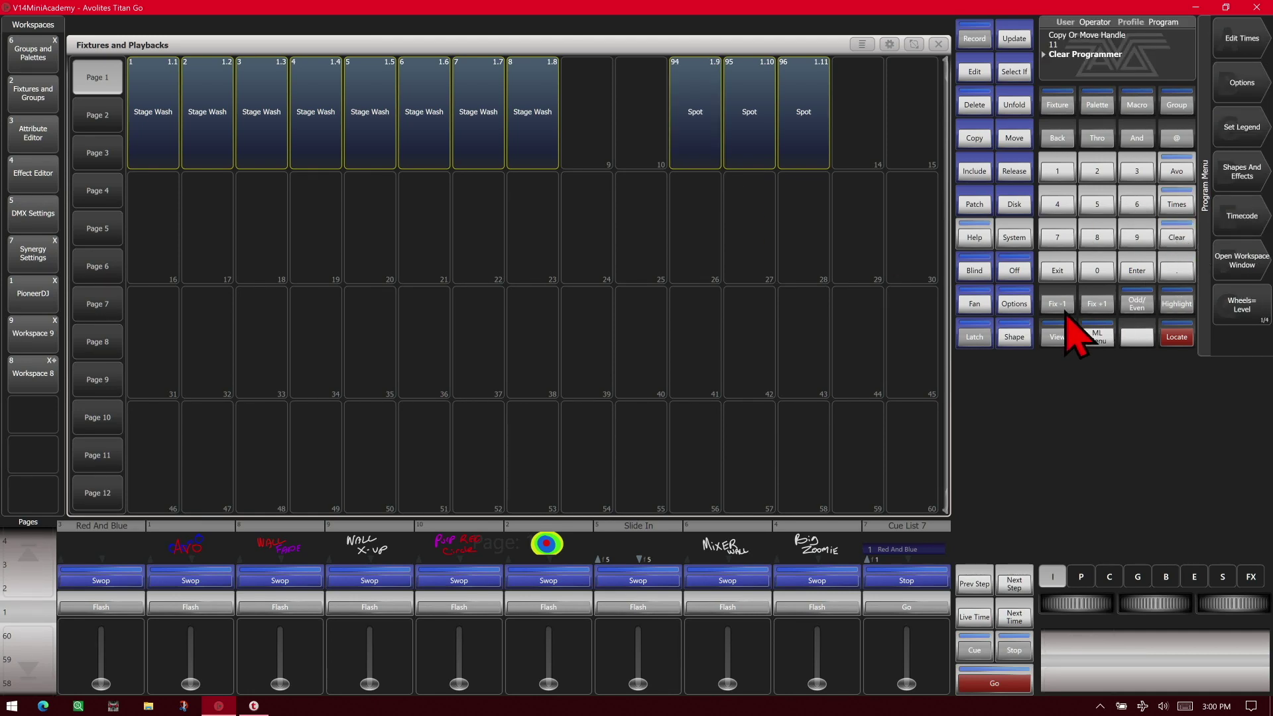
# Select handles 1 through 13, then clear the selection
pyautogui.click(1055, 171)
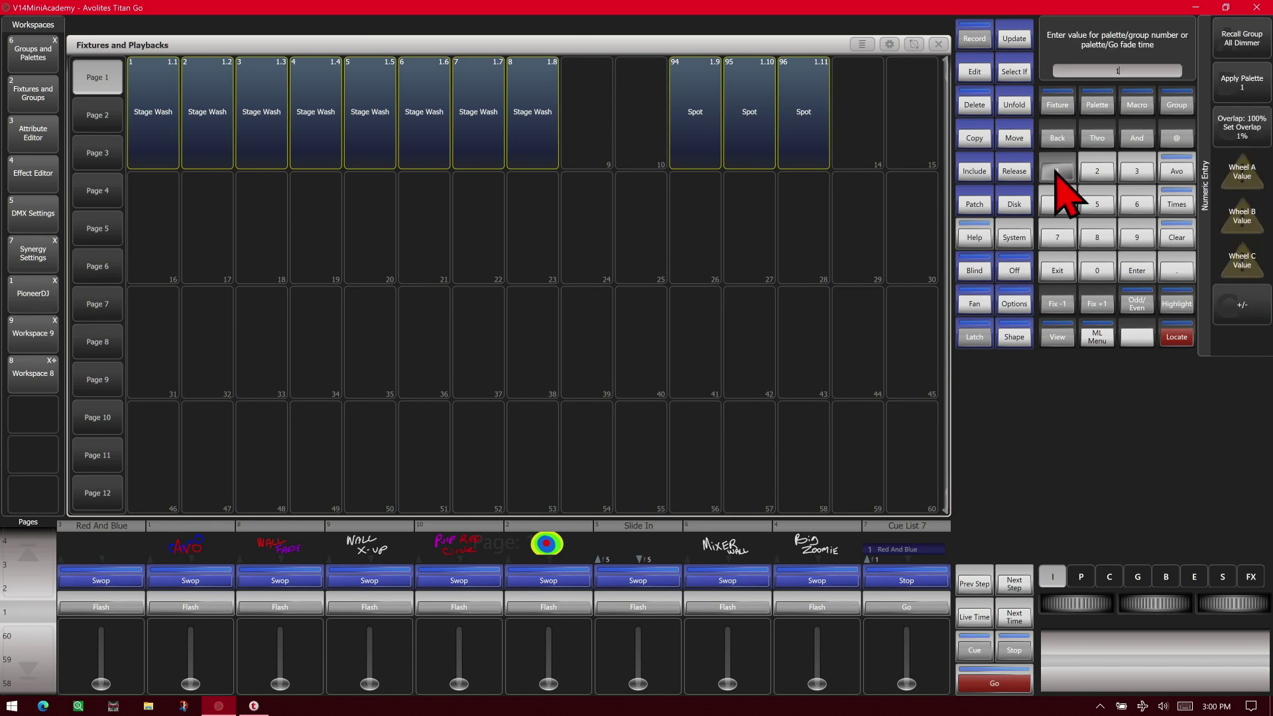
pyautogui.click(1095, 141)
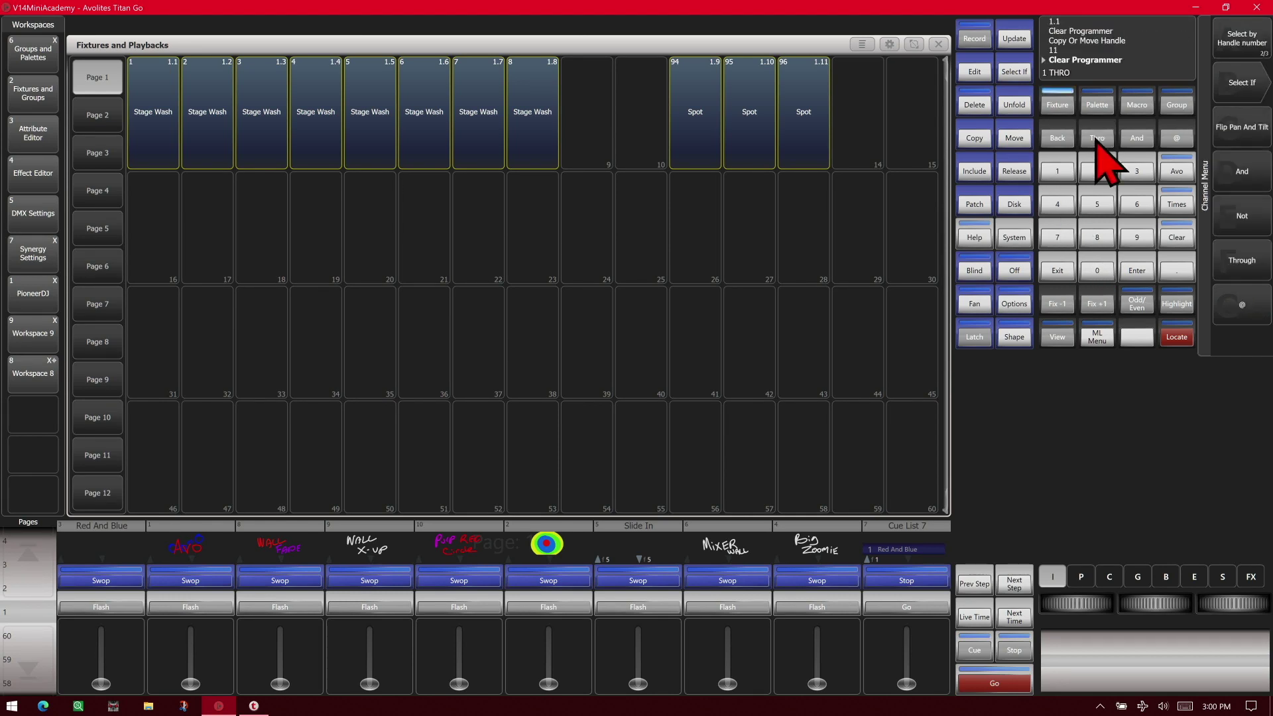
pyautogui.click(1058, 174)
pyautogui.click(1136, 174)
pyautogui.click(1136, 271)
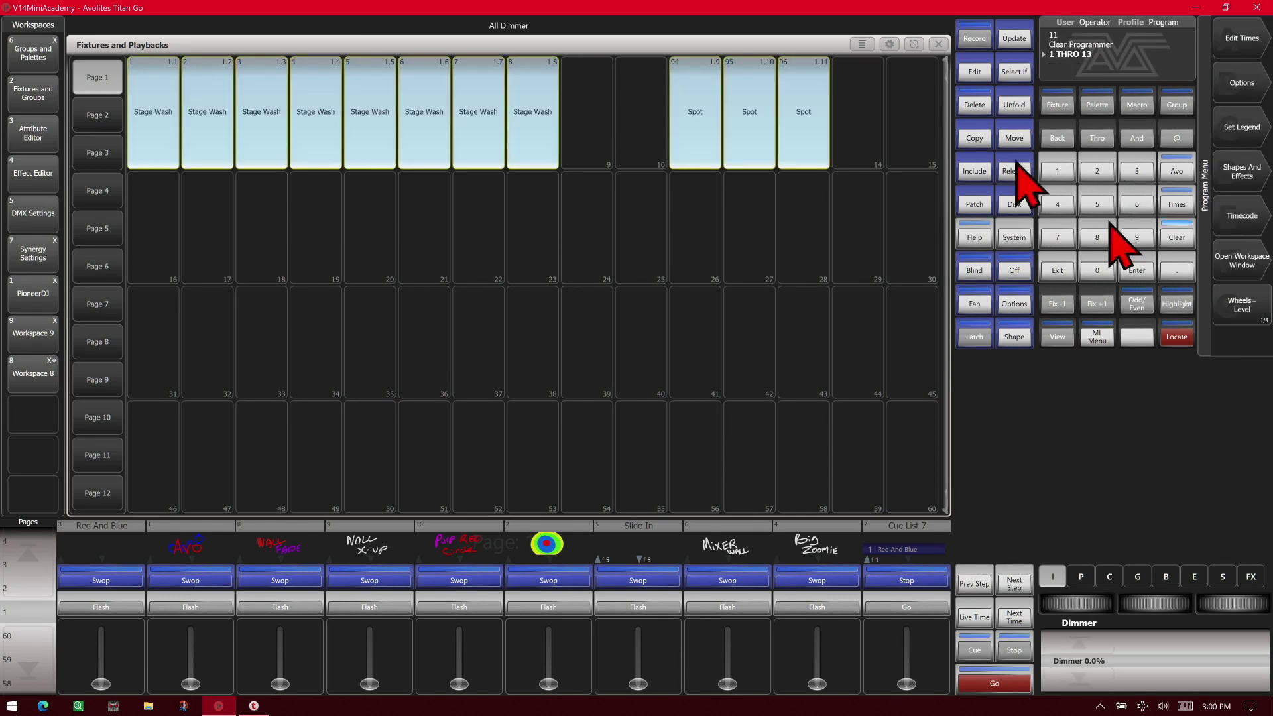
pyautogui.click(1177, 238)
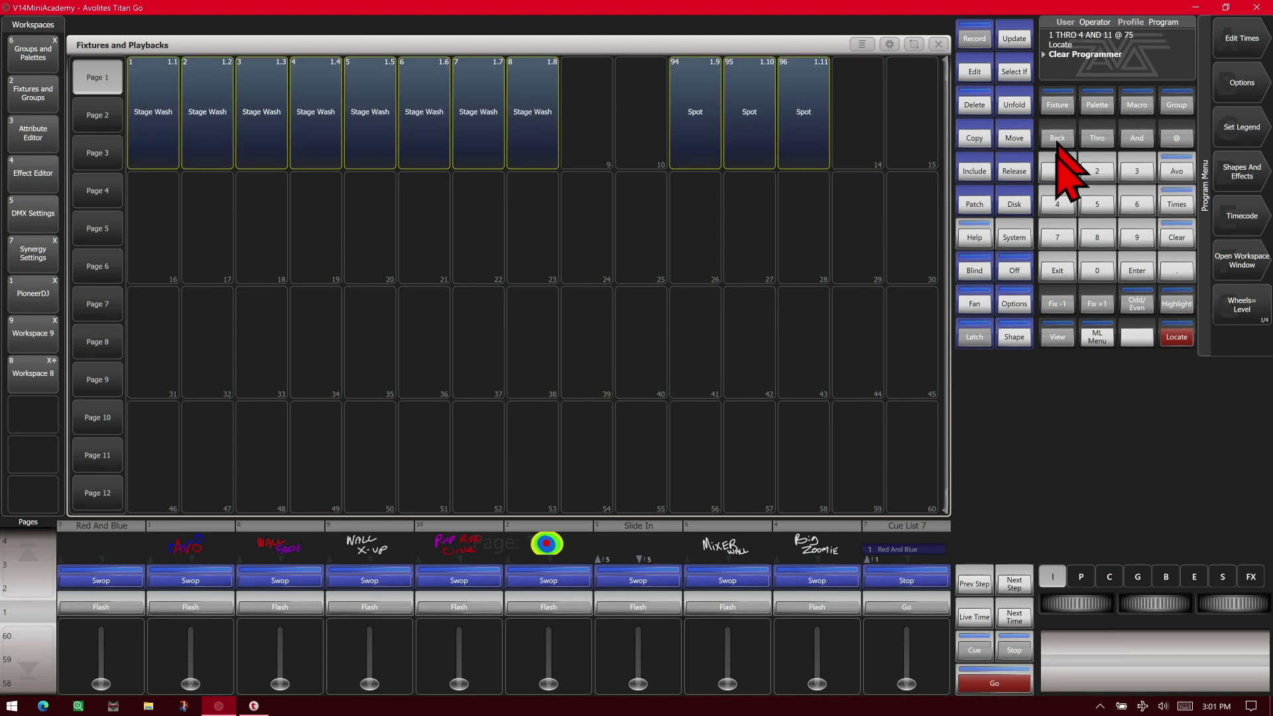
# Set handles 1 through 4 and handle 11 to 75% dimmer
pyautogui.click(1057, 174)
pyautogui.click(1097, 139)
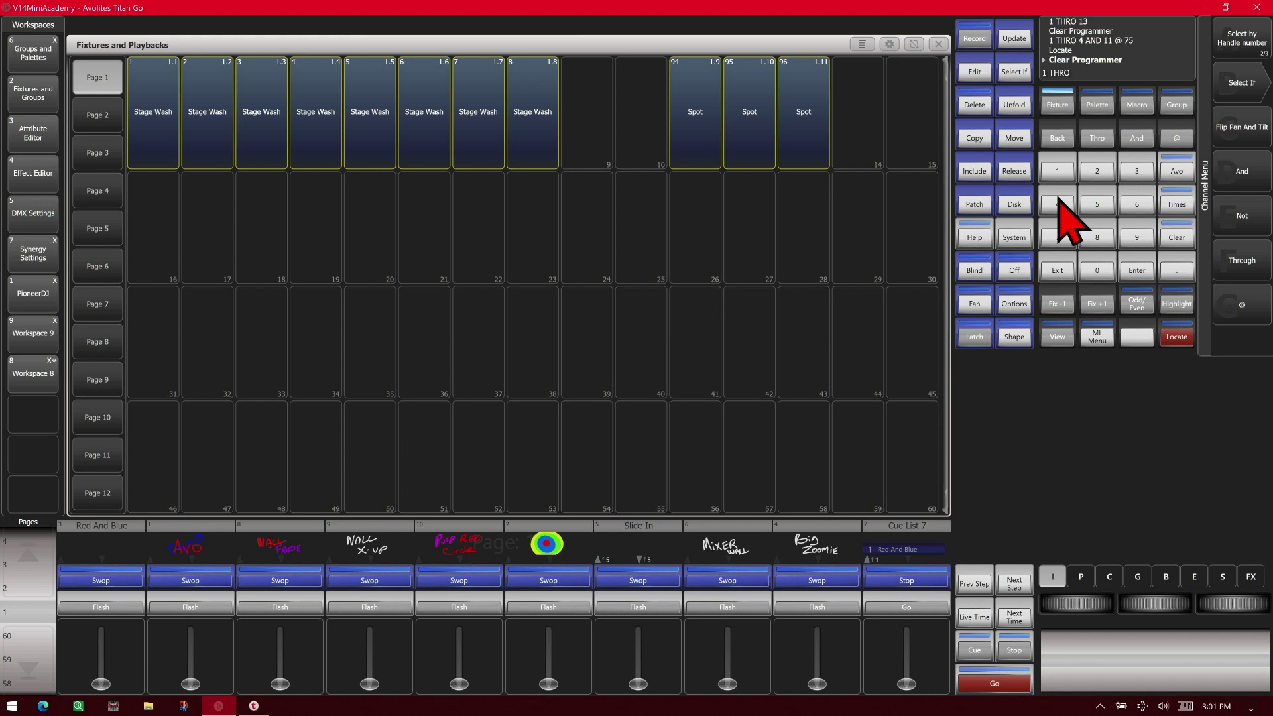
pyautogui.click(1060, 207)
pyautogui.click(1136, 138)
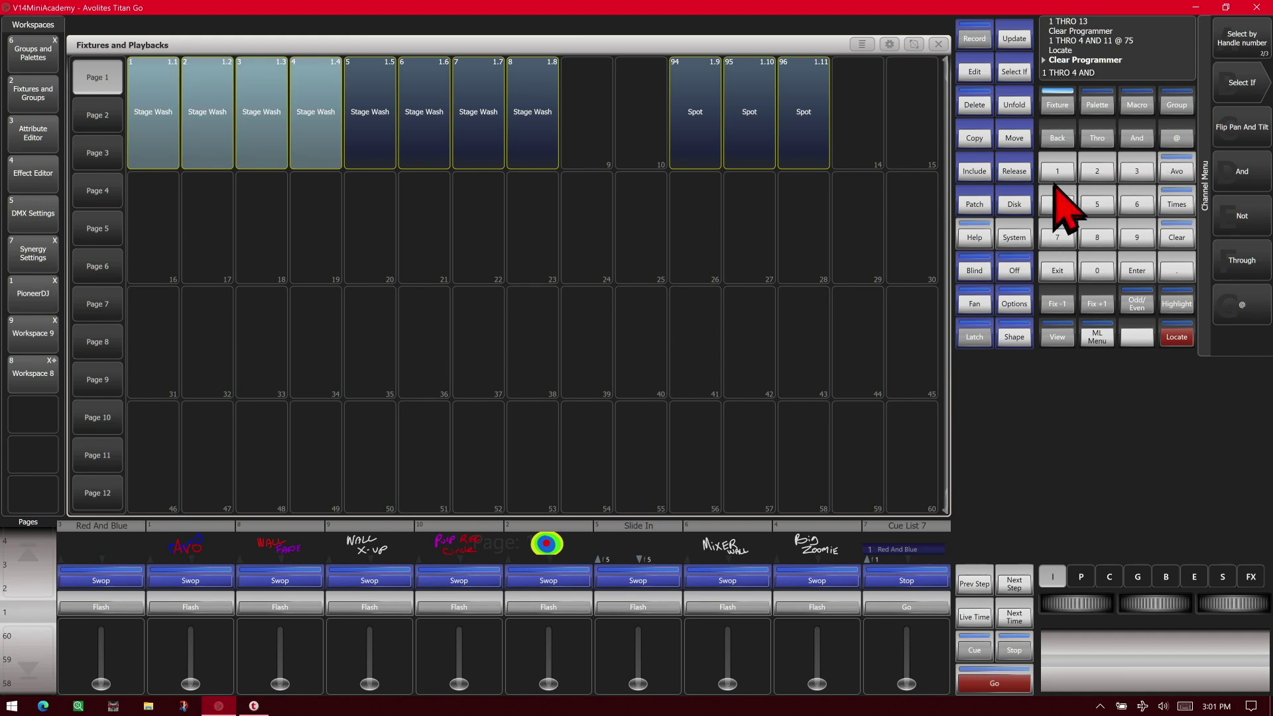
pyautogui.click(1057, 174)
pyautogui.click(1058, 174)
pyautogui.click(1177, 139)
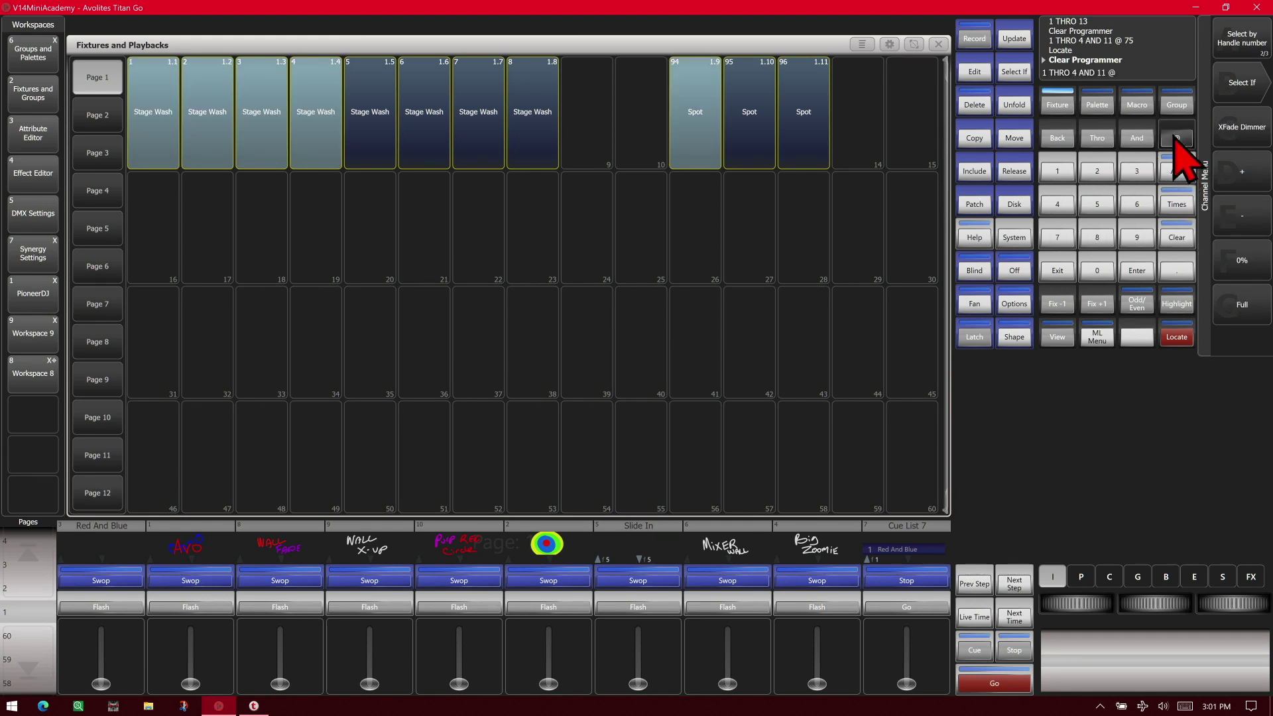
pyautogui.click(1057, 237)
pyautogui.click(1097, 204)
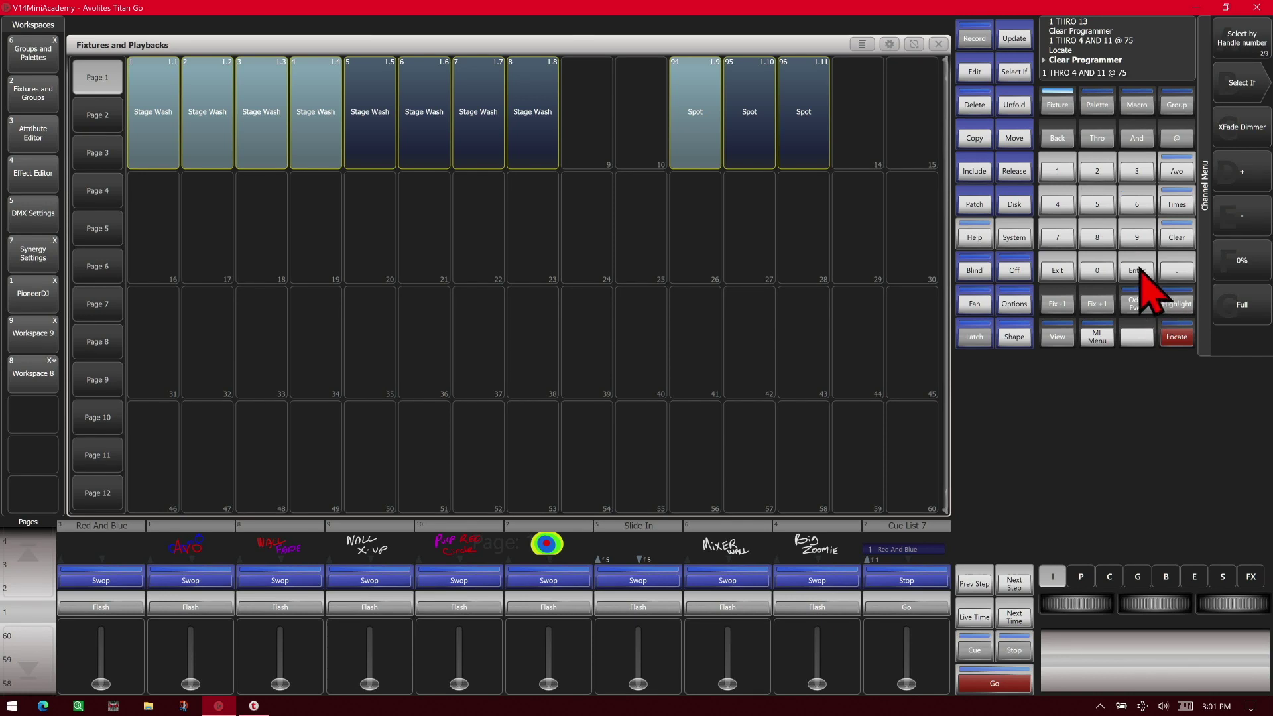
pyautogui.click(1138, 269)
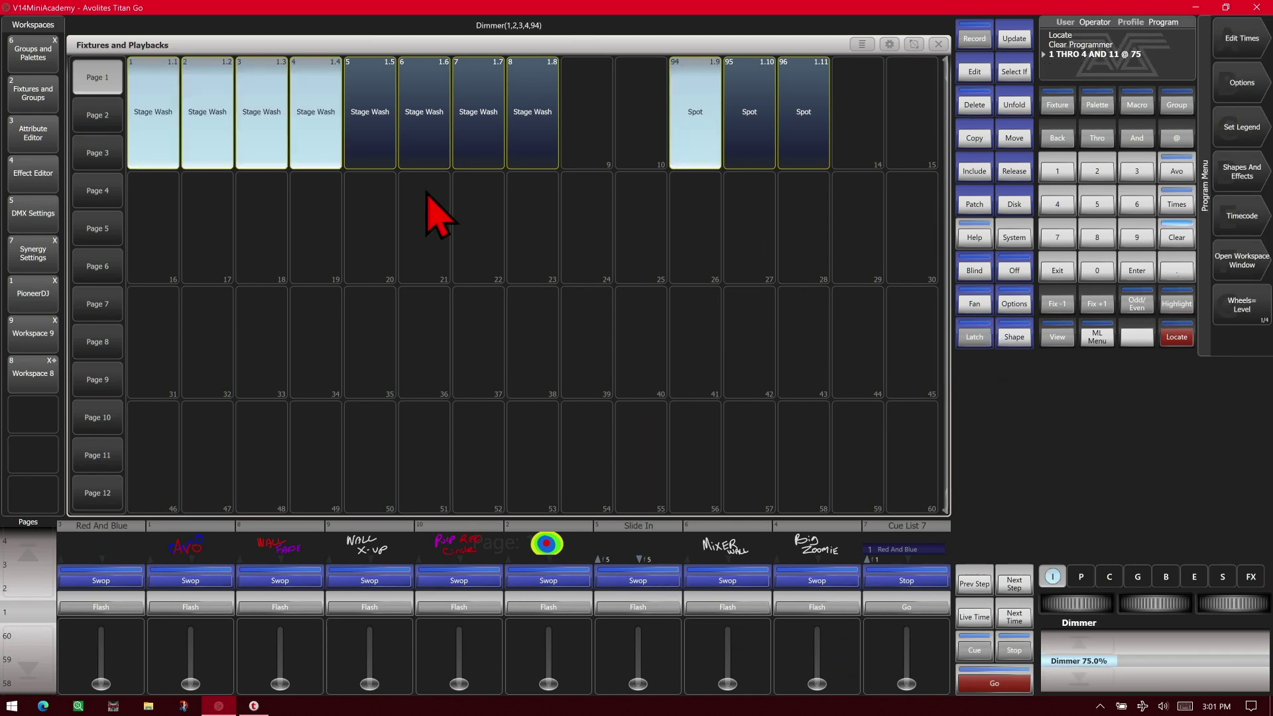